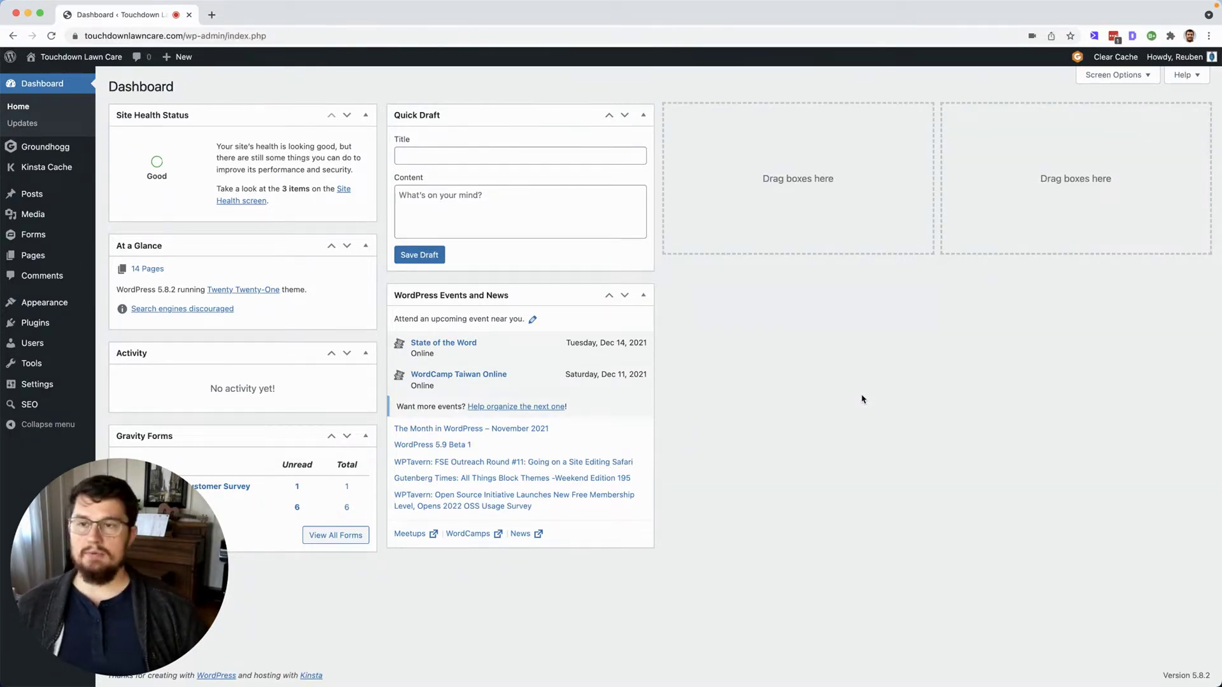
Step: Open the Contacts list and start a filter to browse the available contact fields
mouse_move(66, 147)
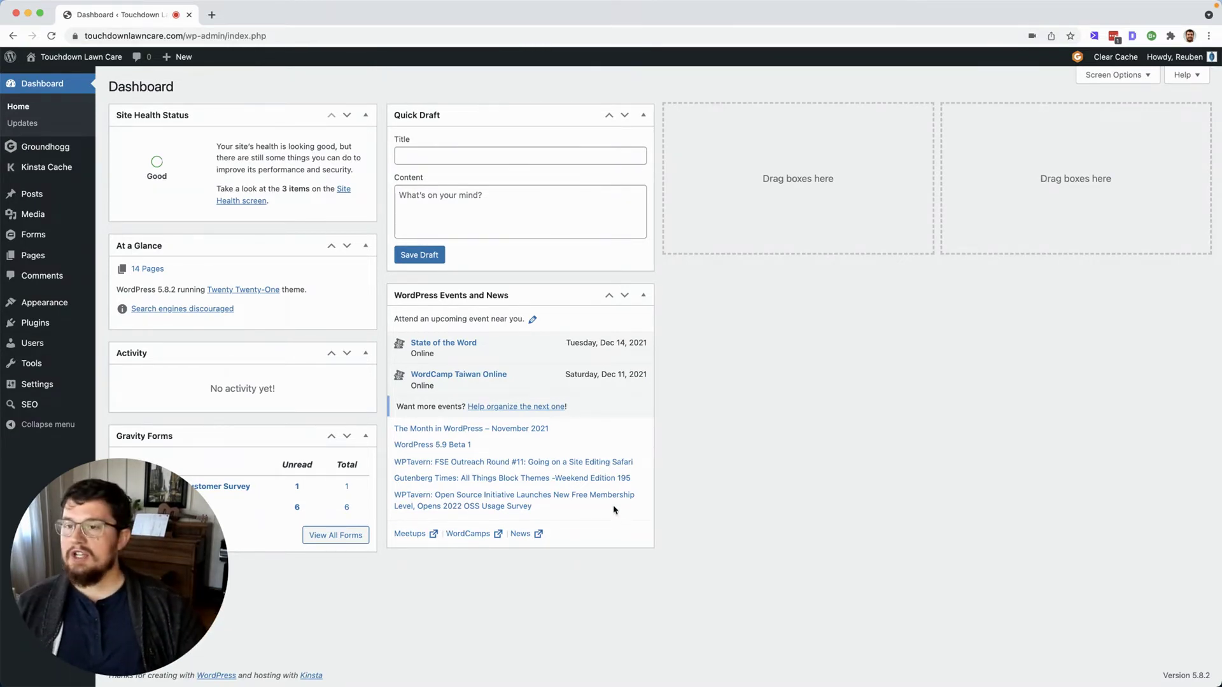
mouse_move(57, 154)
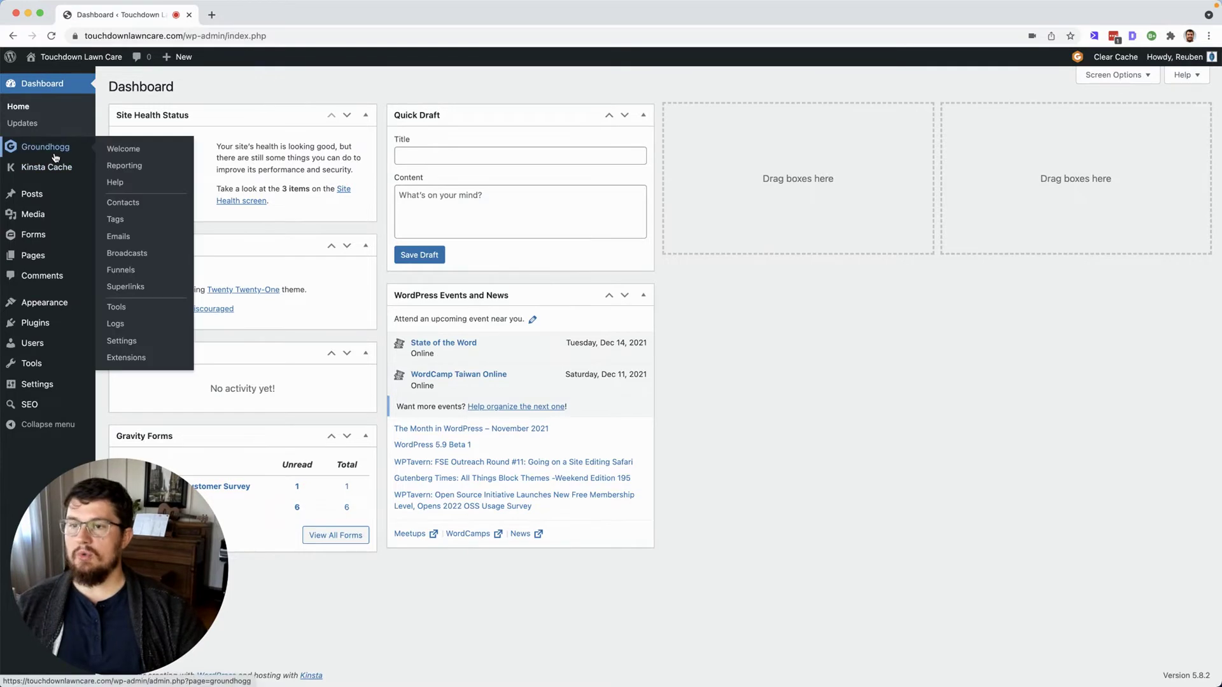
left_click(122, 202)
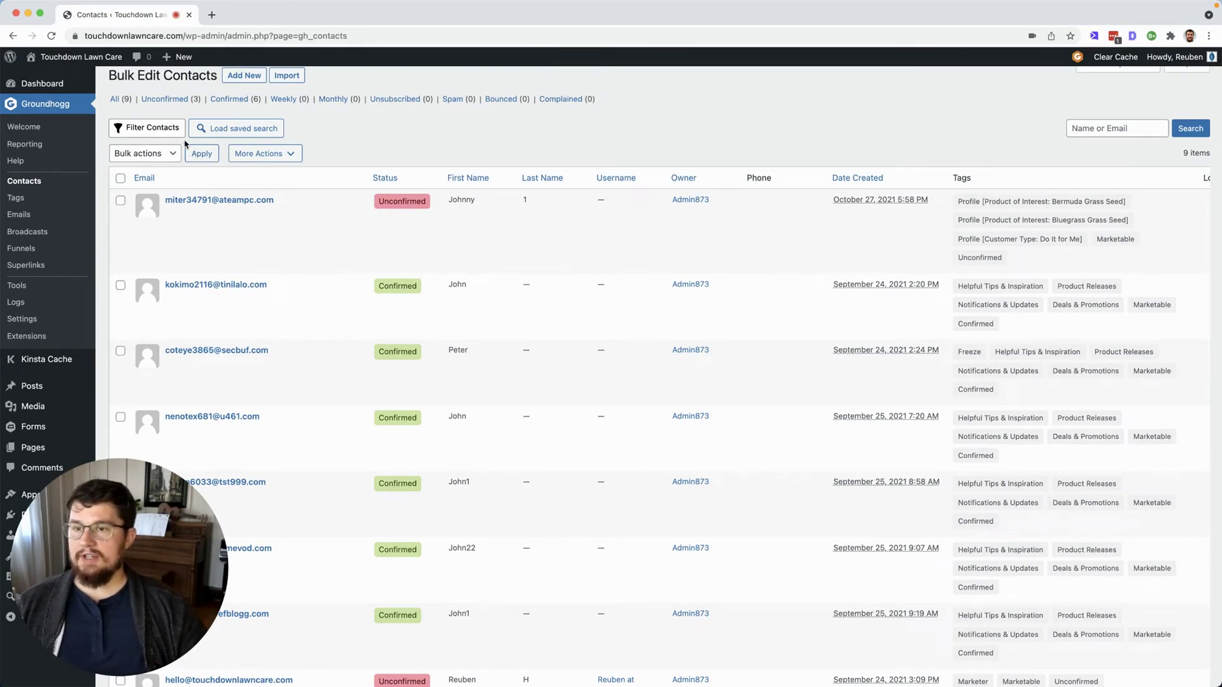
left_click(160, 131)
left_click(139, 128)
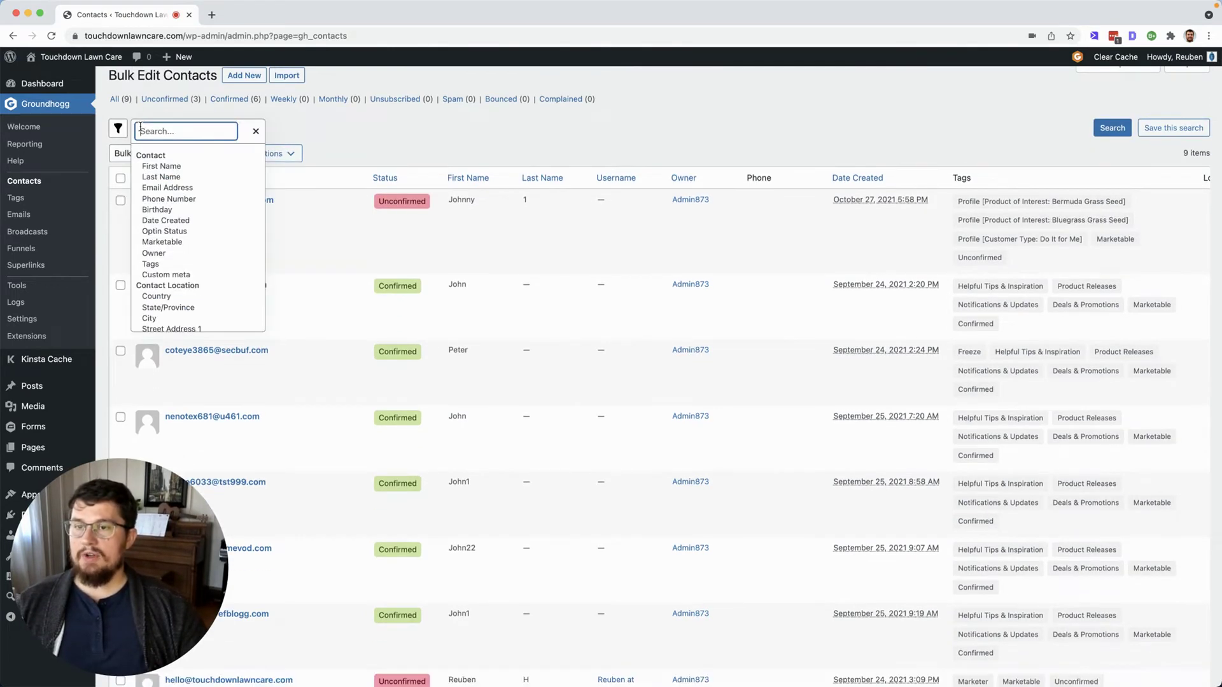
scroll(455, 313, "down", 3)
scroll(456, 313, "down", 1)
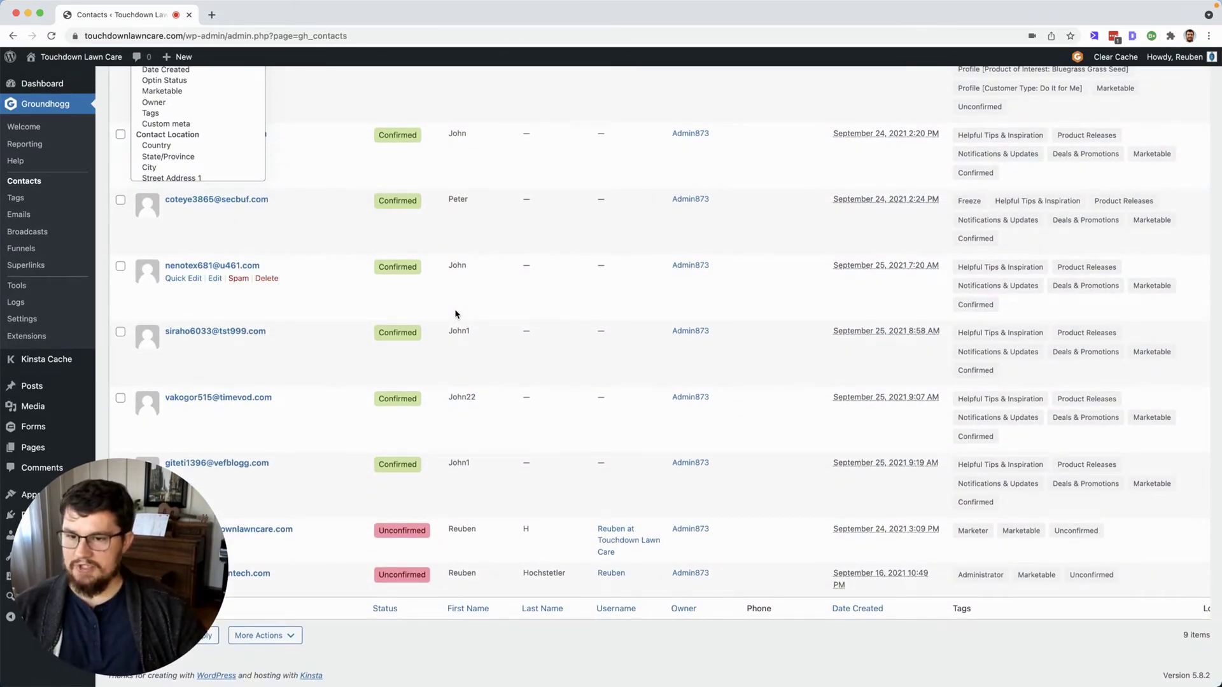
scroll(456, 313, "up", 2)
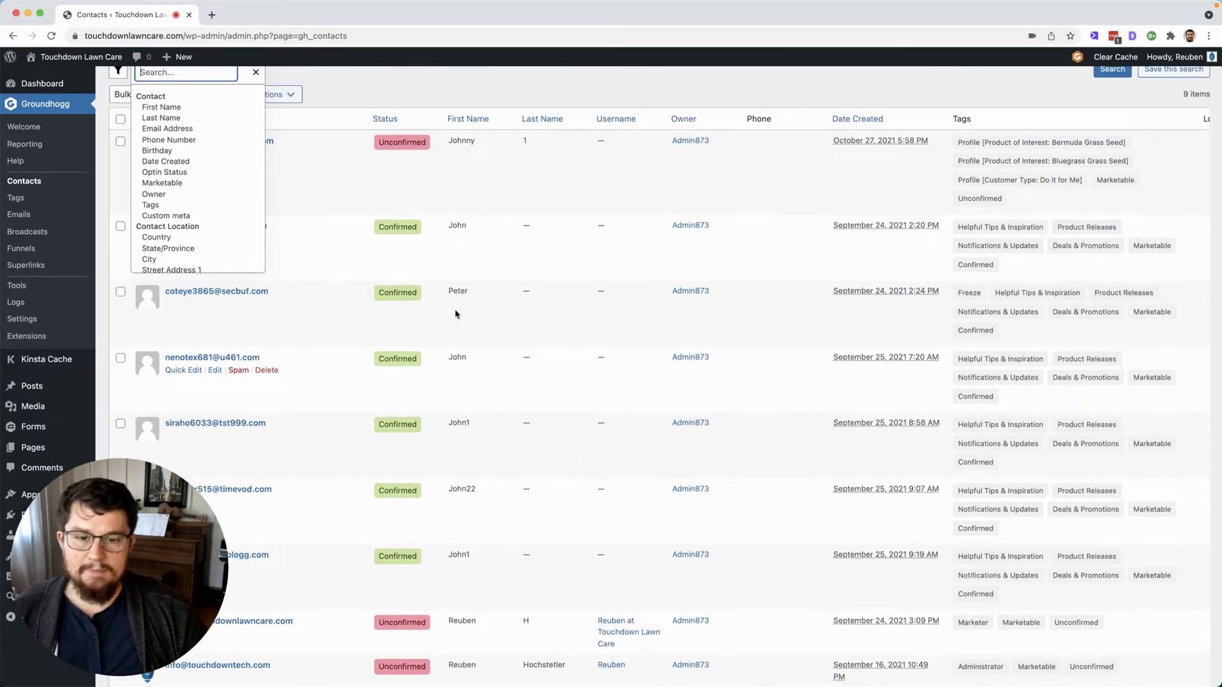
scroll(456, 313, "down", 2)
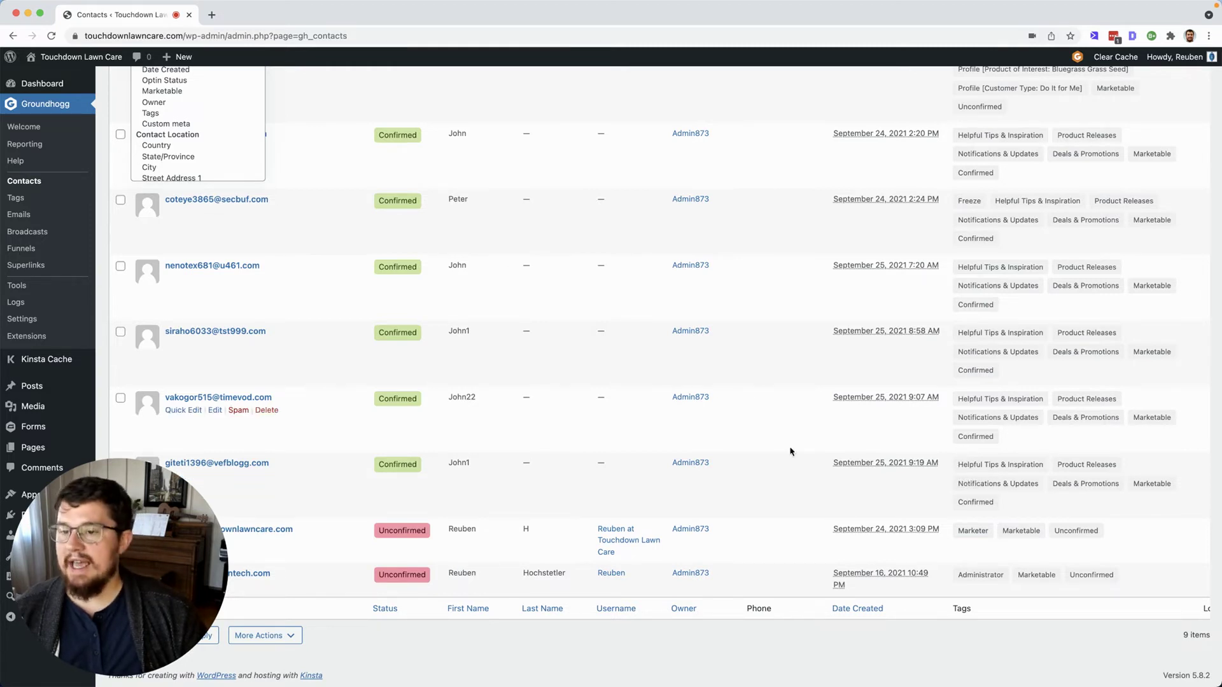
scroll(791, 450, "up", 5)
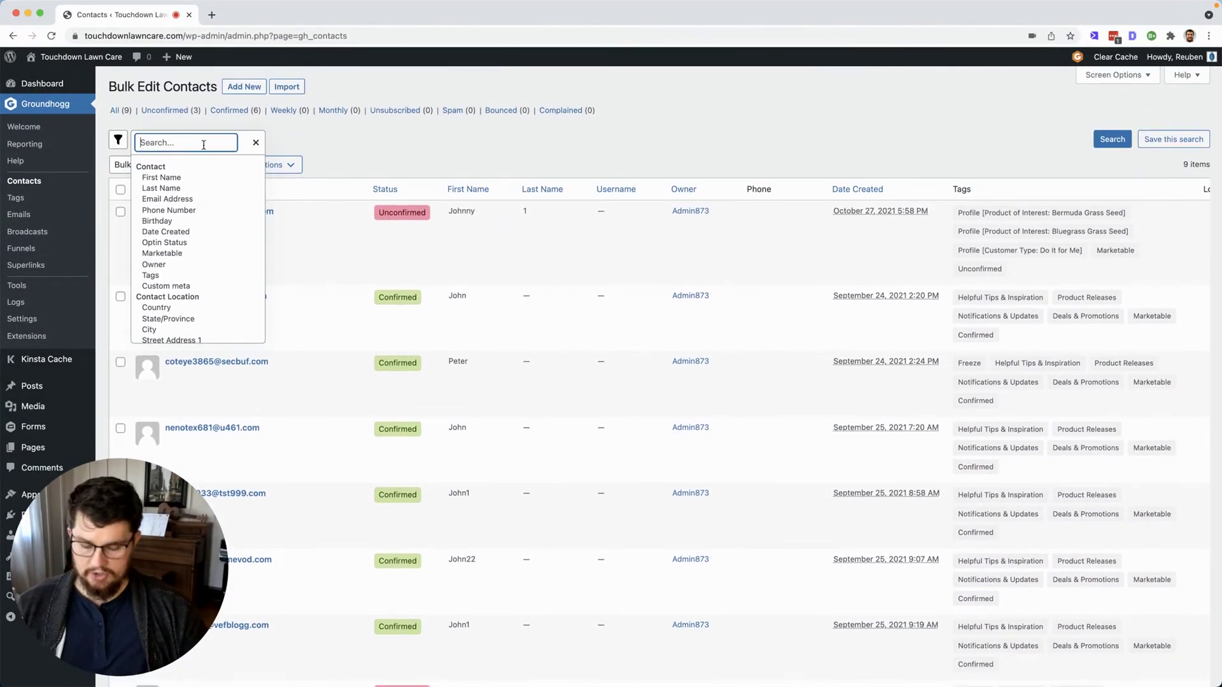
Step: Filter contacts by the Notifications & Updates tag, narrowing the list to 6 contacts
type("tag")
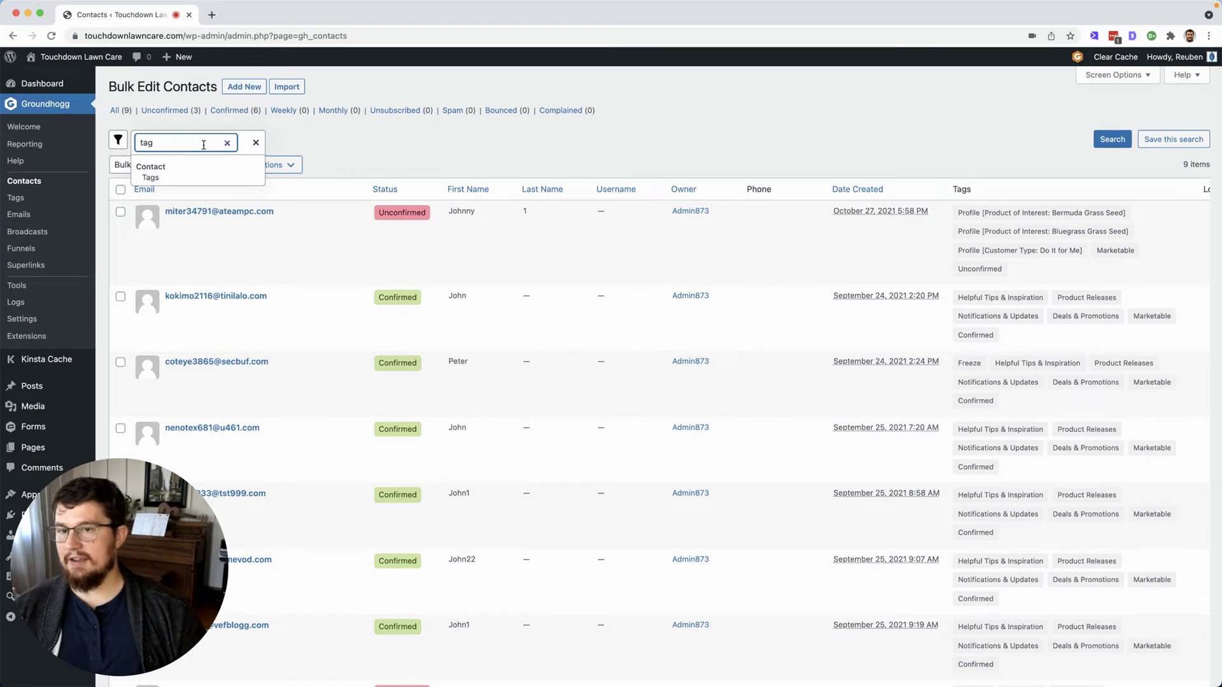
left_click(173, 179)
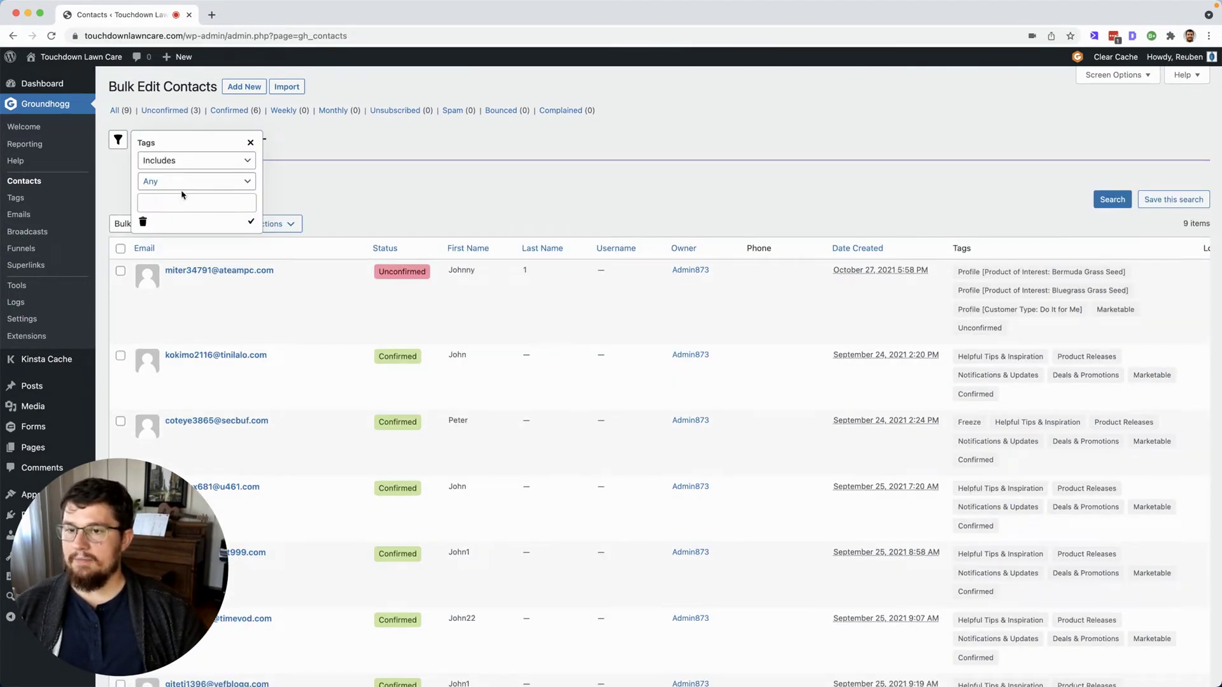
left_click(176, 204)
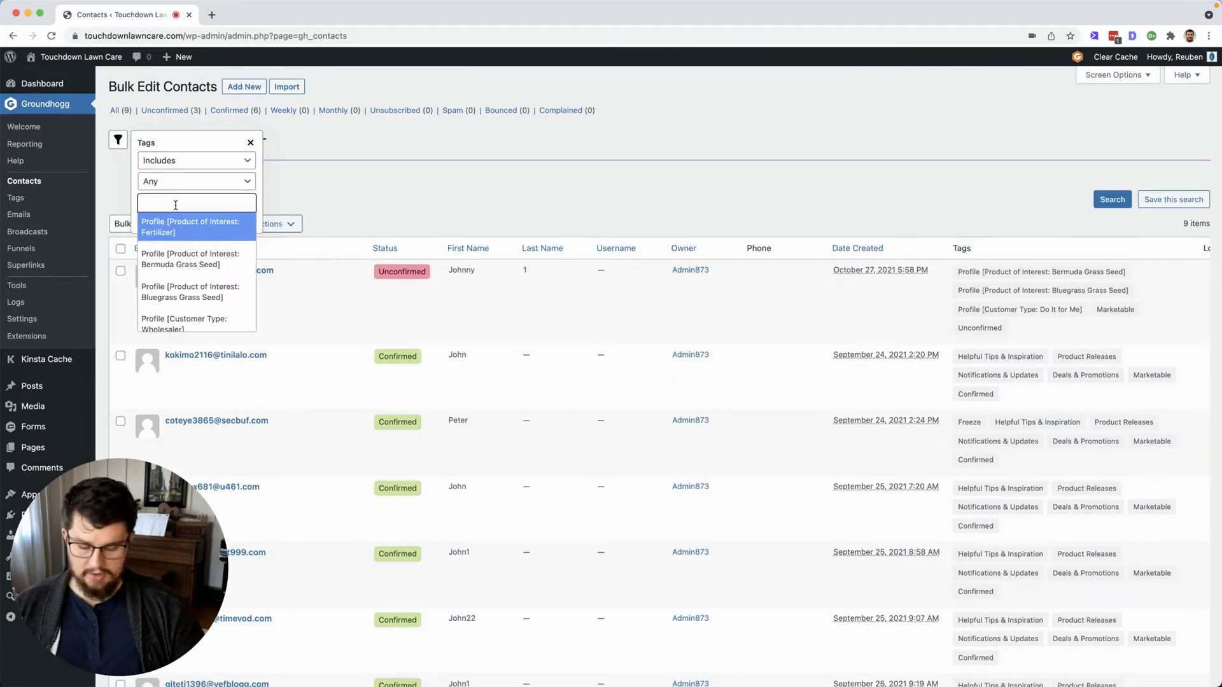
type("noti")
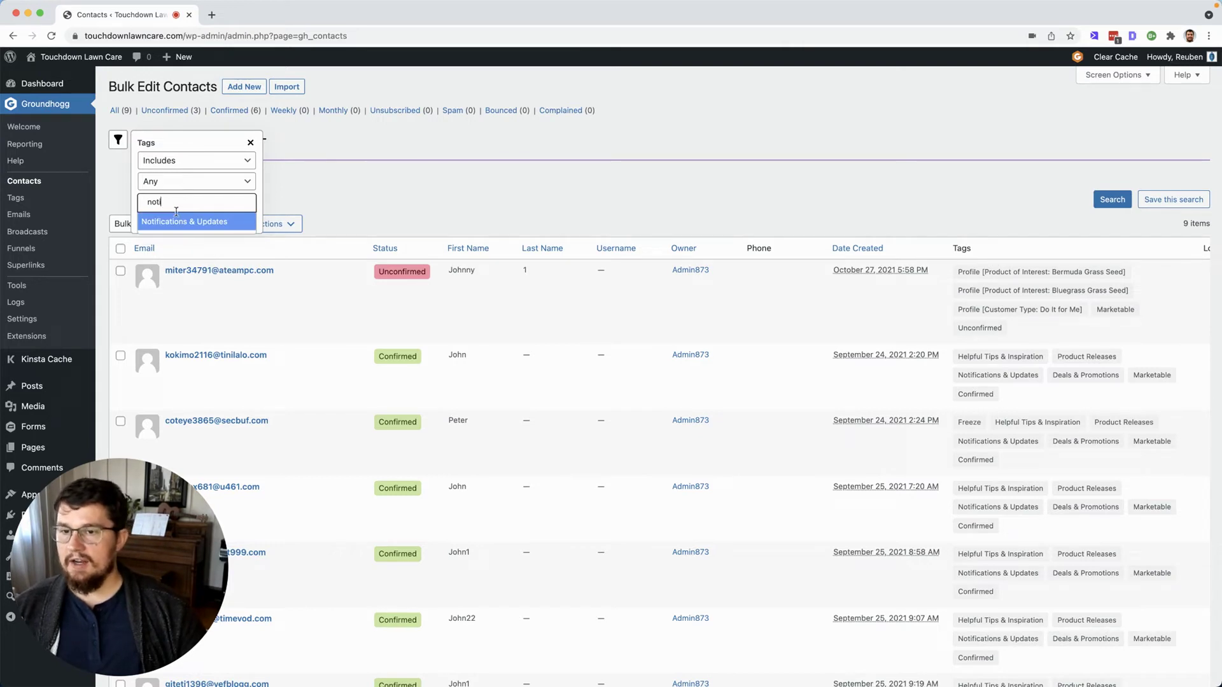
left_click(178, 223)
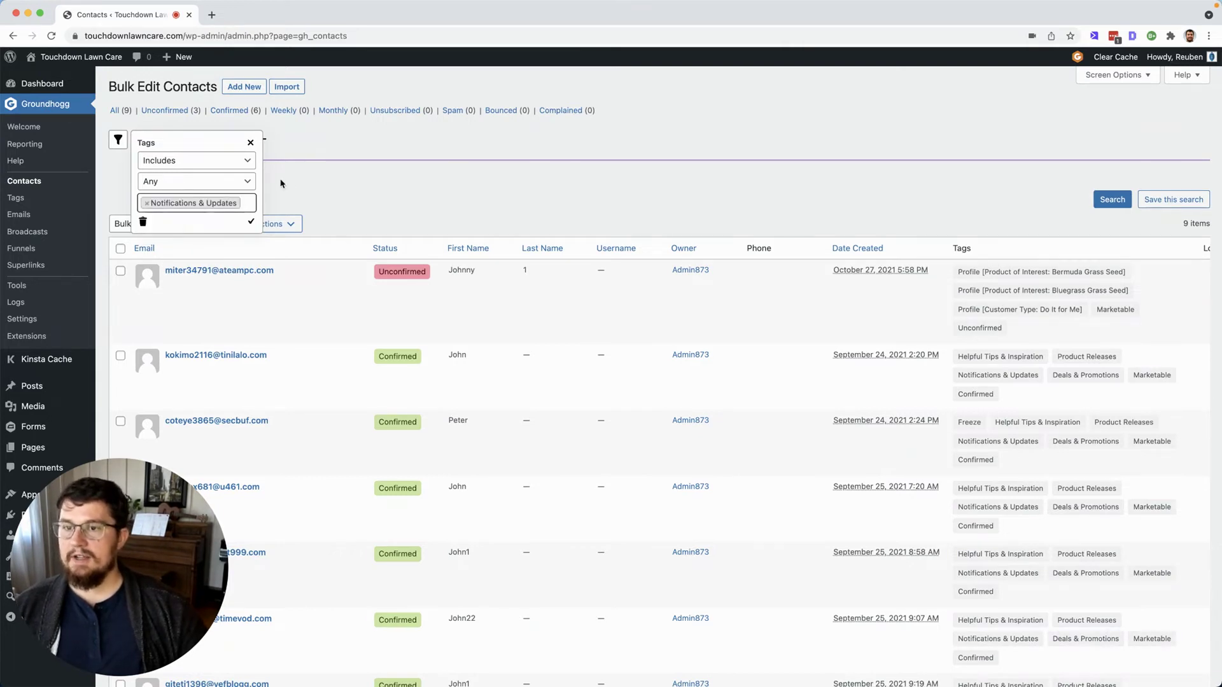
left_click(252, 222)
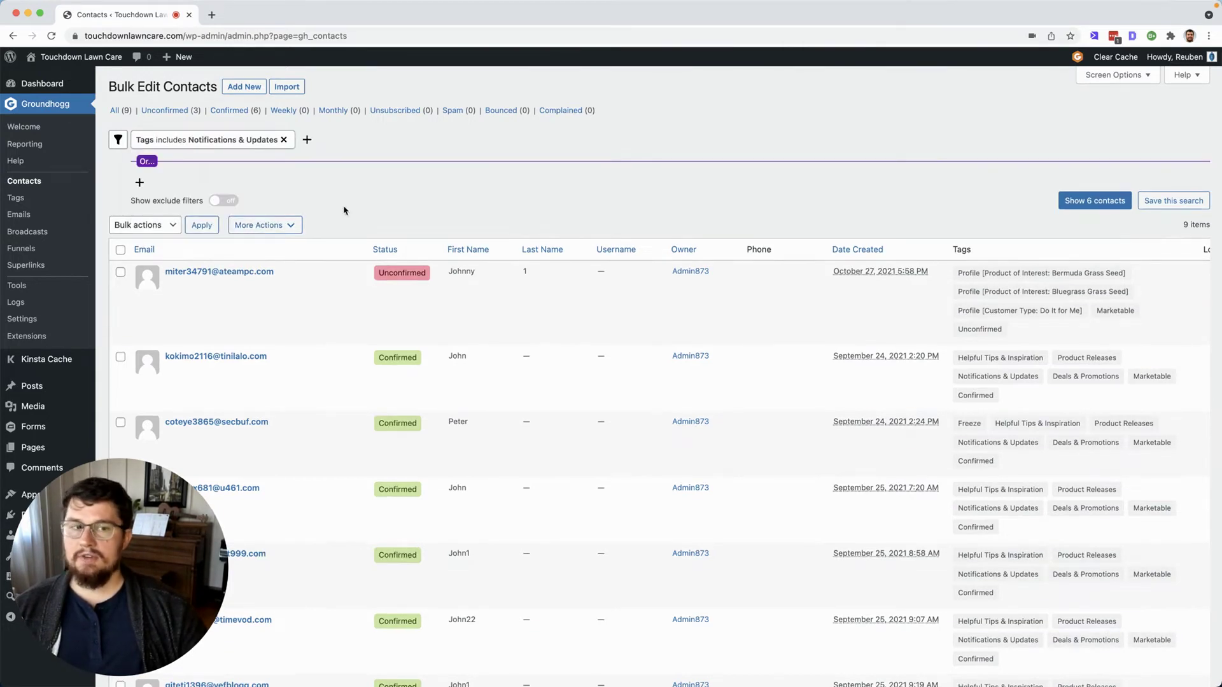
left_click(1090, 201)
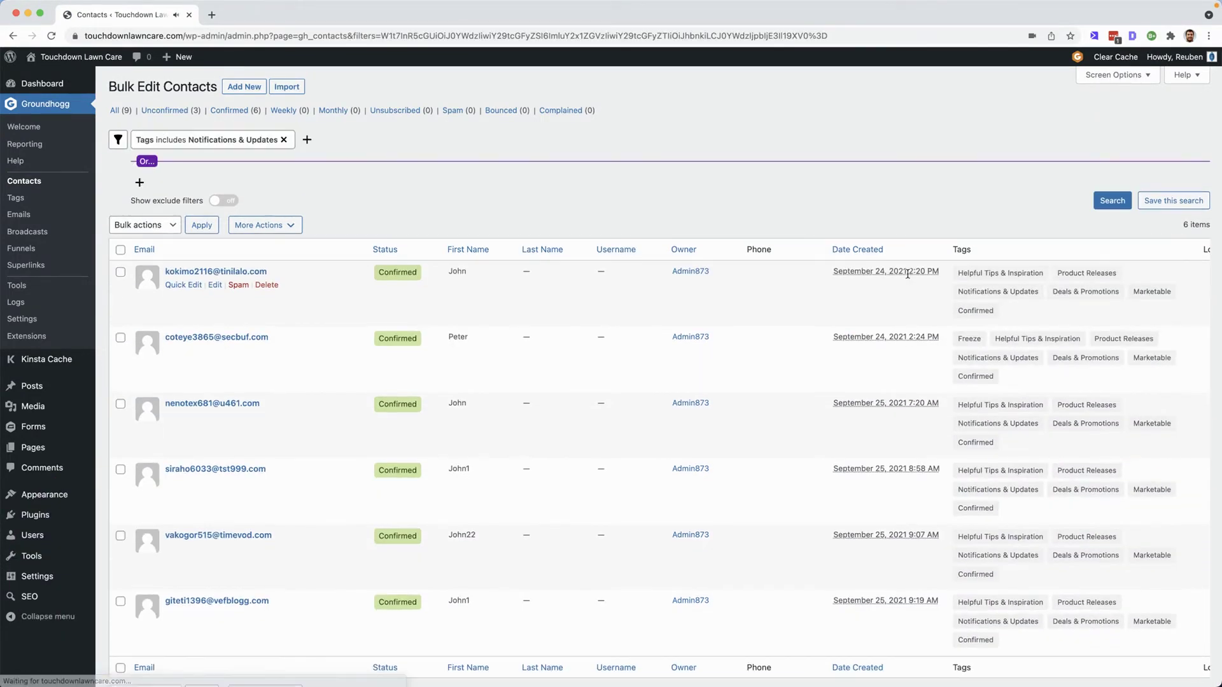
scroll(826, 292, "down", 1)
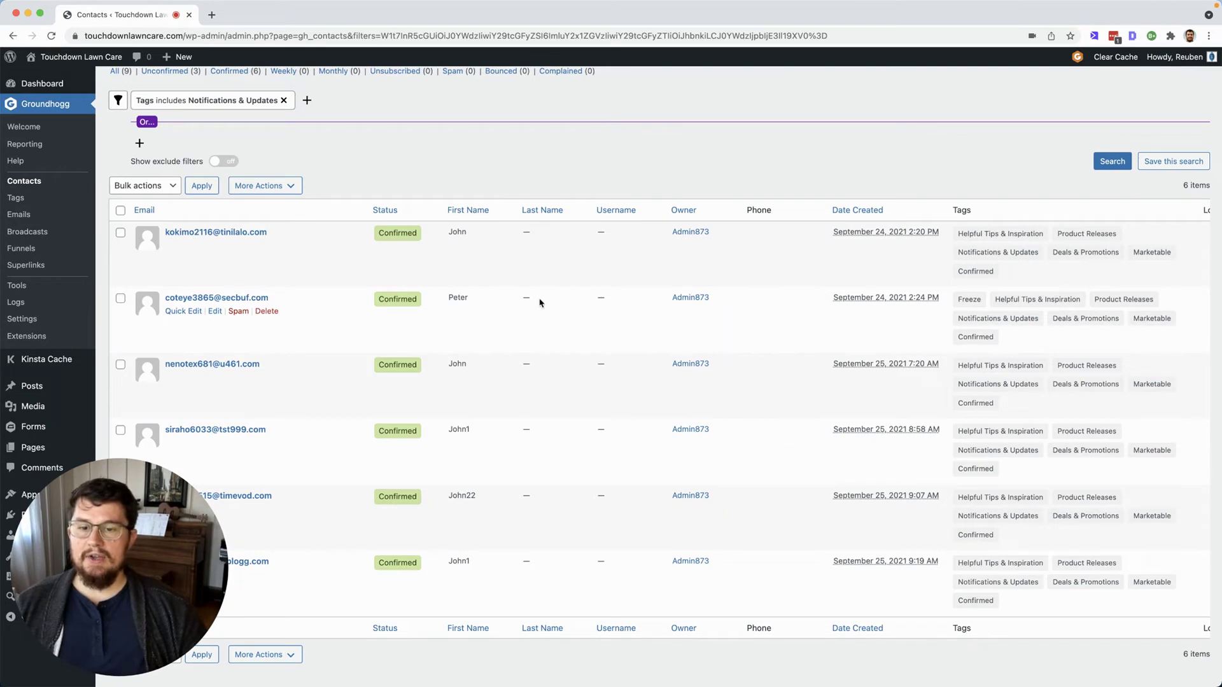
scroll(541, 303, "up", 1)
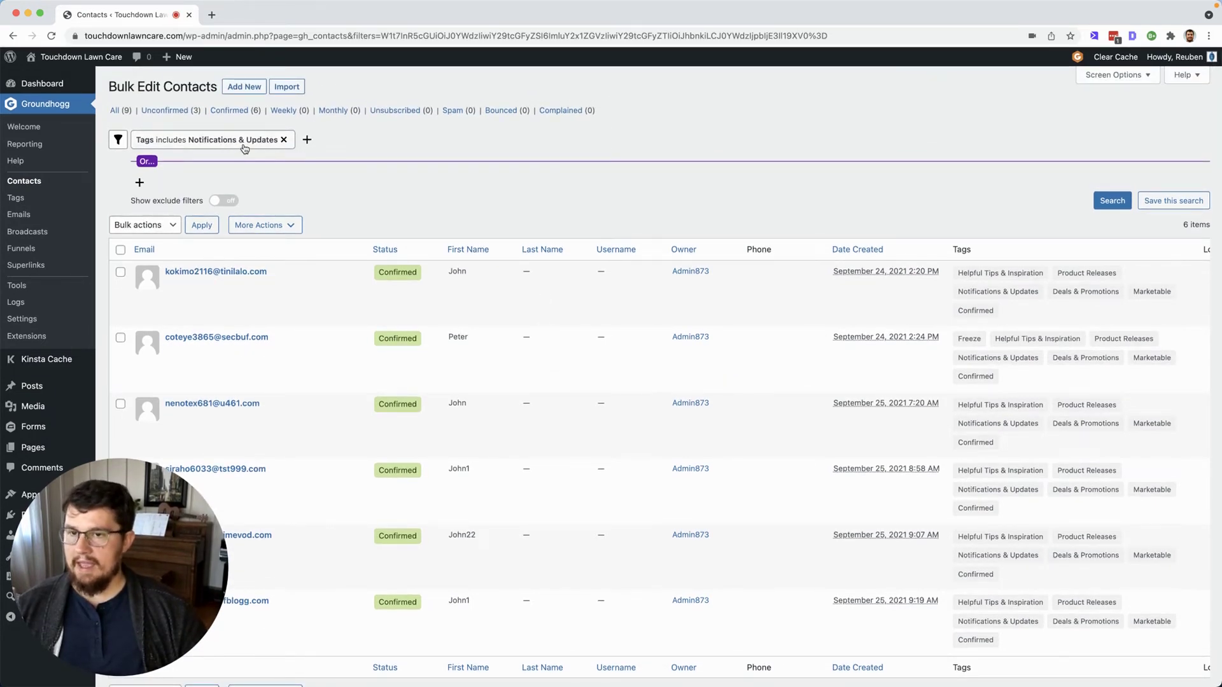
left_click(307, 140)
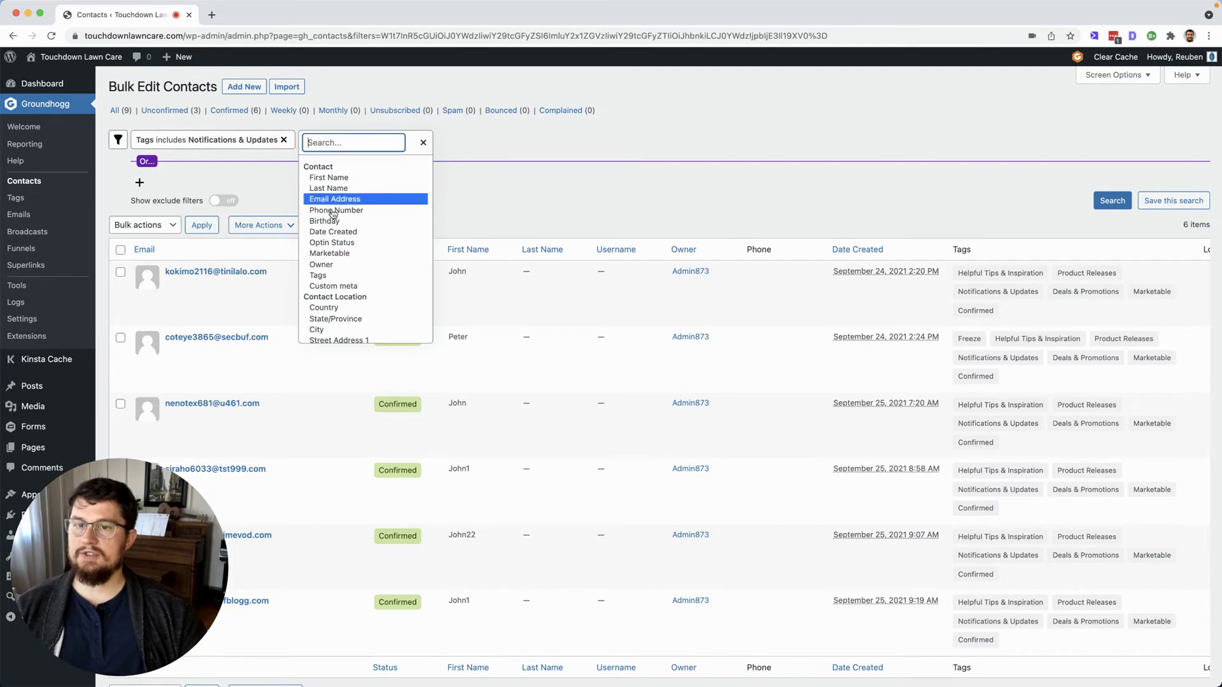
Step: Add a First Name contains 'John1' filter, leaving 2 matching contacts
left_click(348, 181)
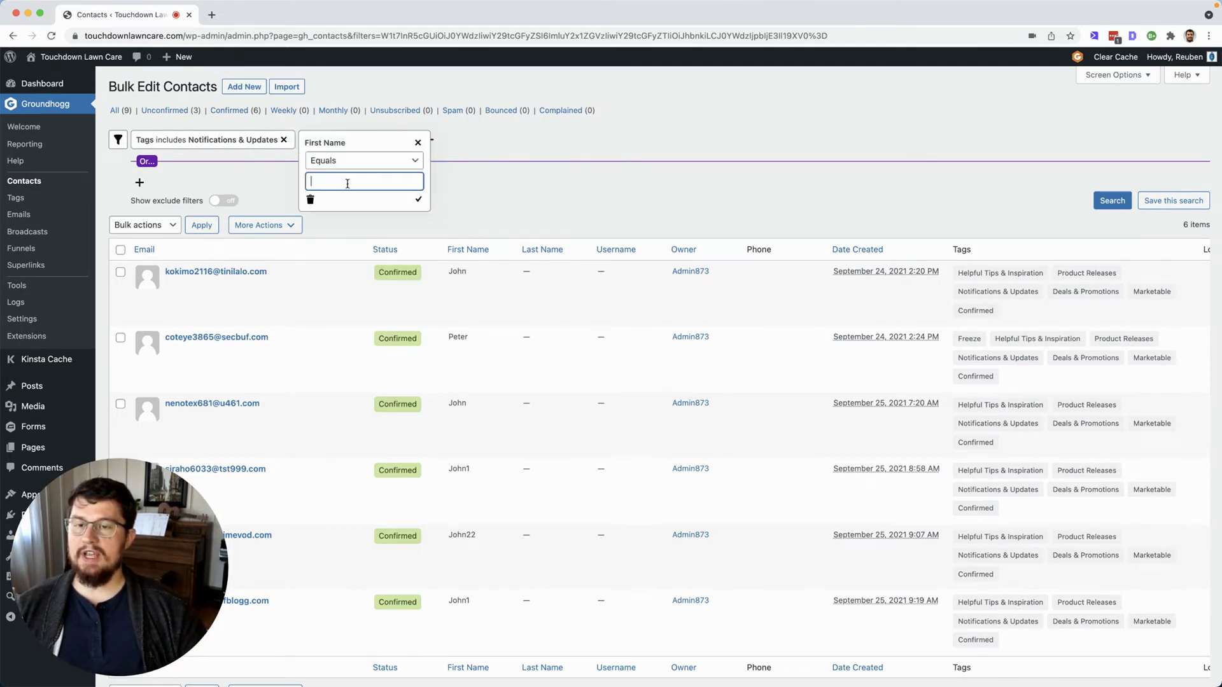
left_click(353, 163)
left_click(353, 188)
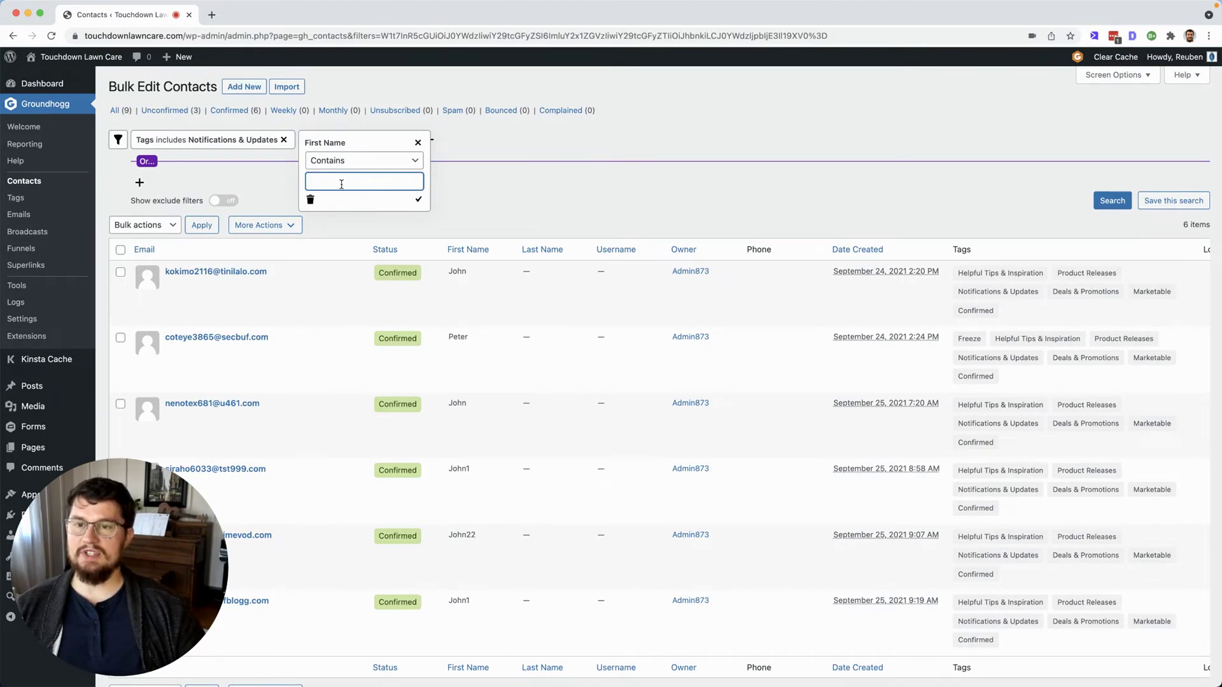
type("John1")
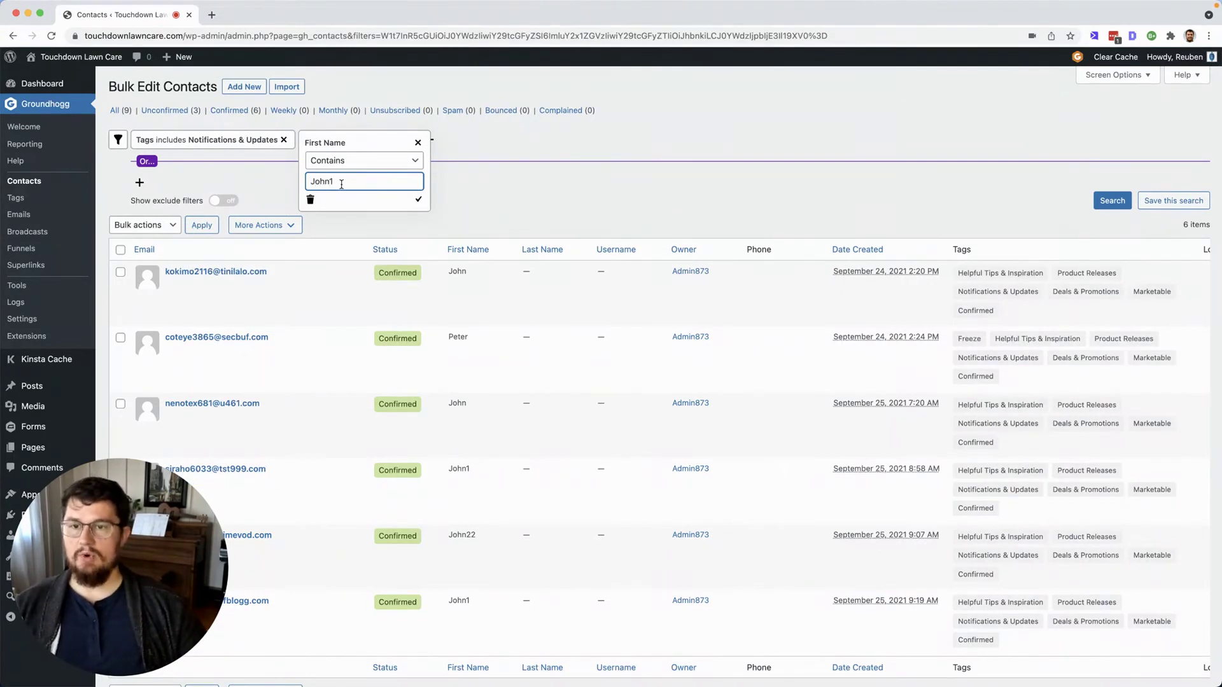
left_click(418, 199)
left_click(1073, 198)
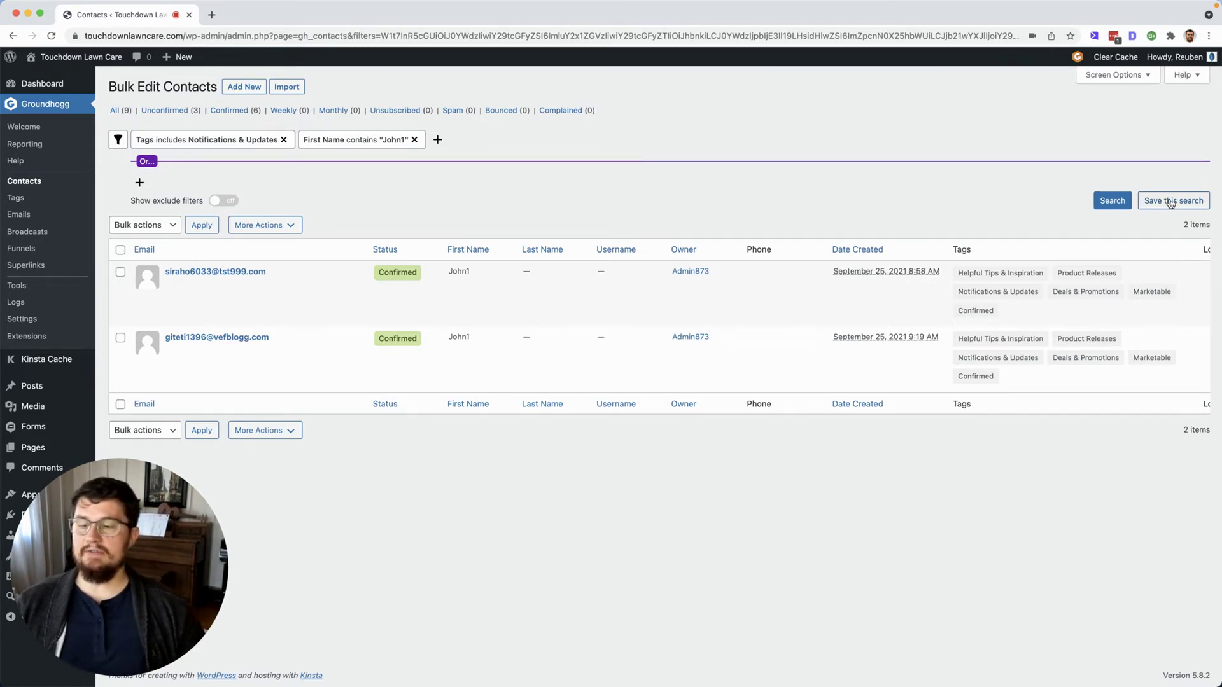
left_click(1170, 202)
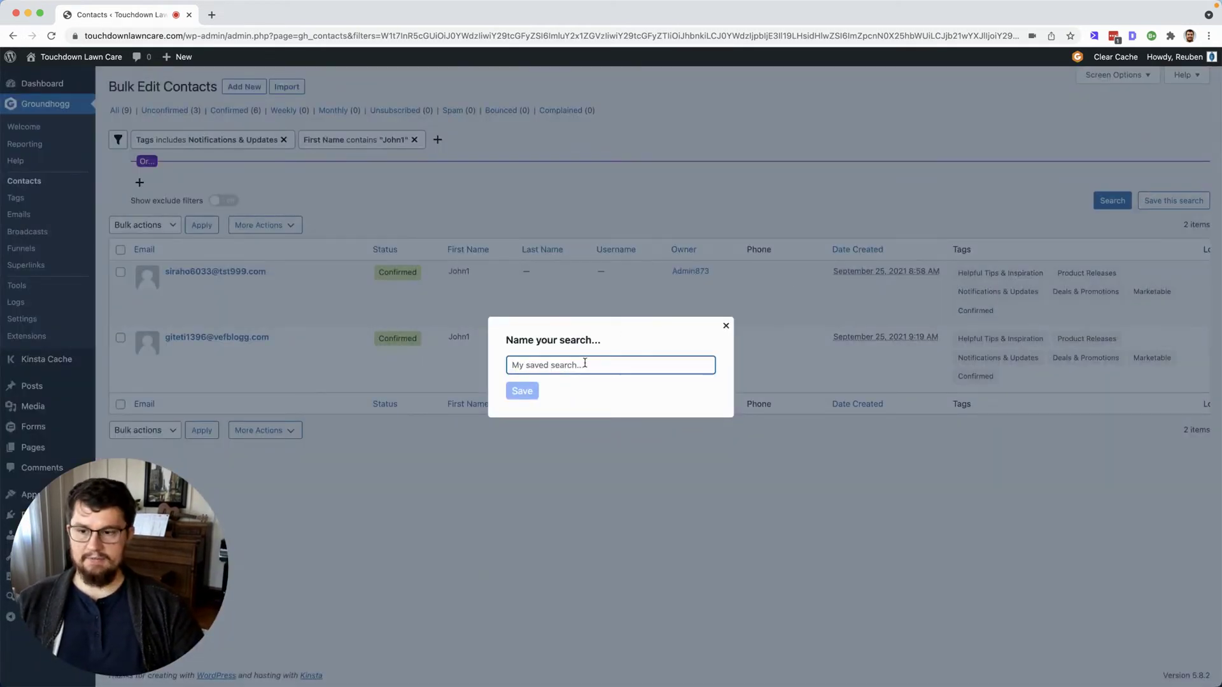
Step: Name the search 'Dynamic: Demo Saved Search' and save it
type("Demo s")
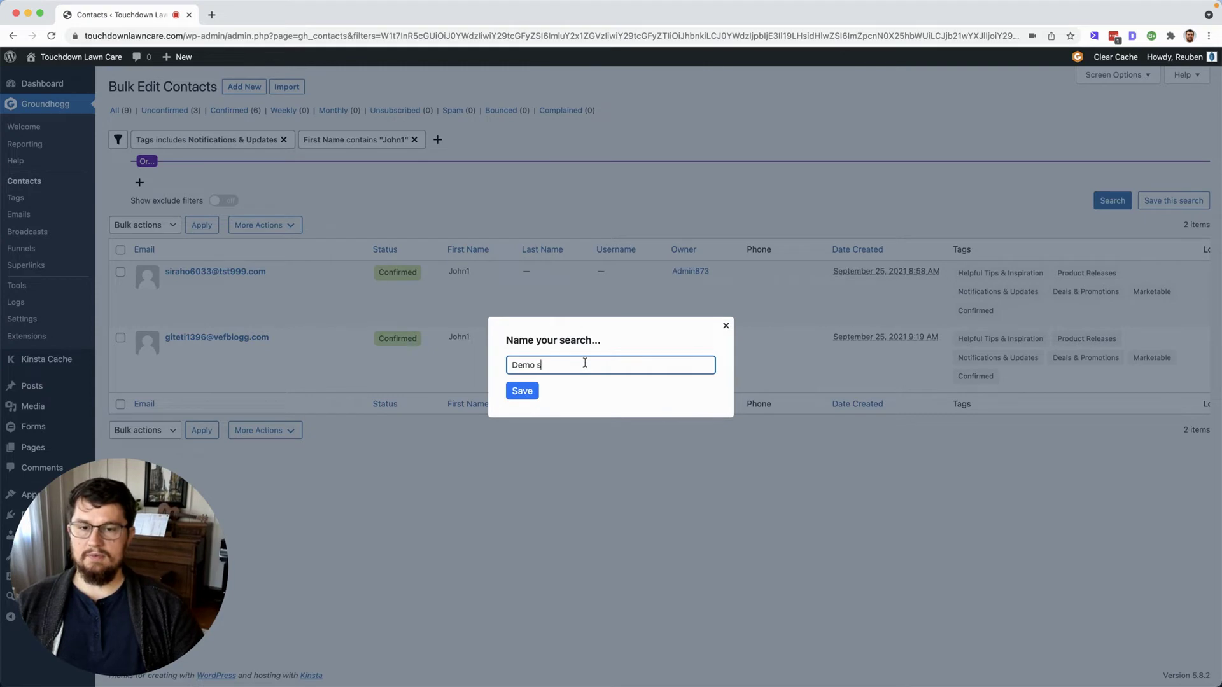
key("BackSpace")
type("Saved Search")
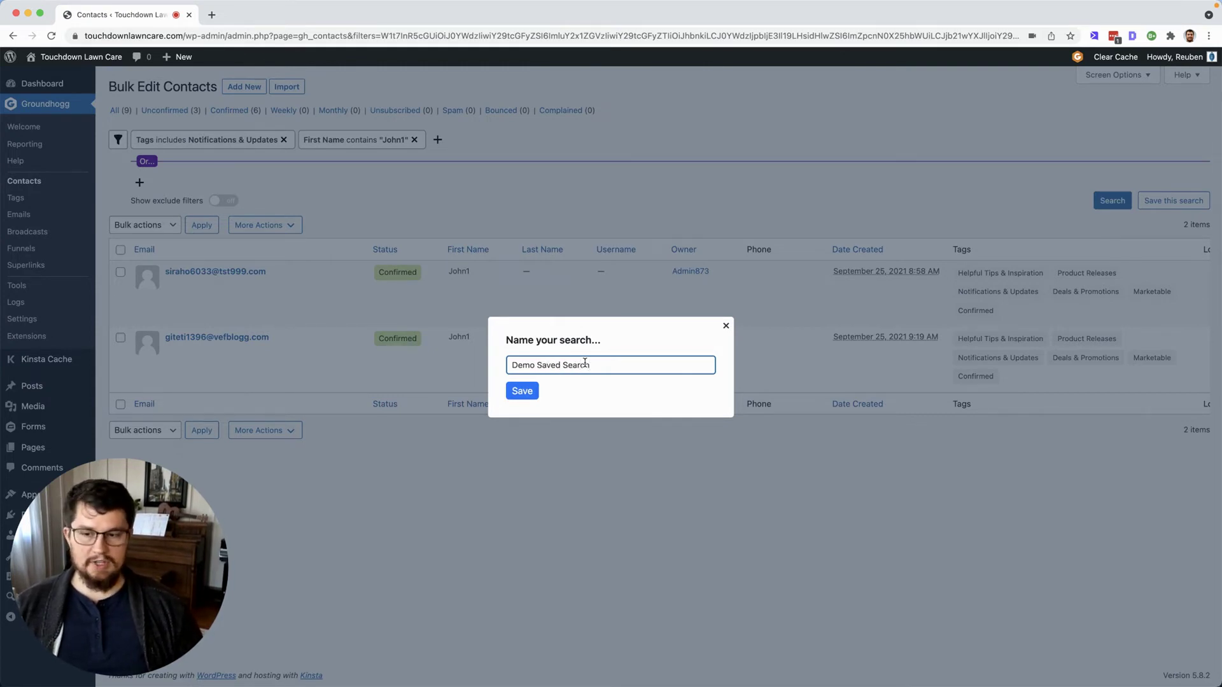
key("super+Left")
type("Dynamic:")
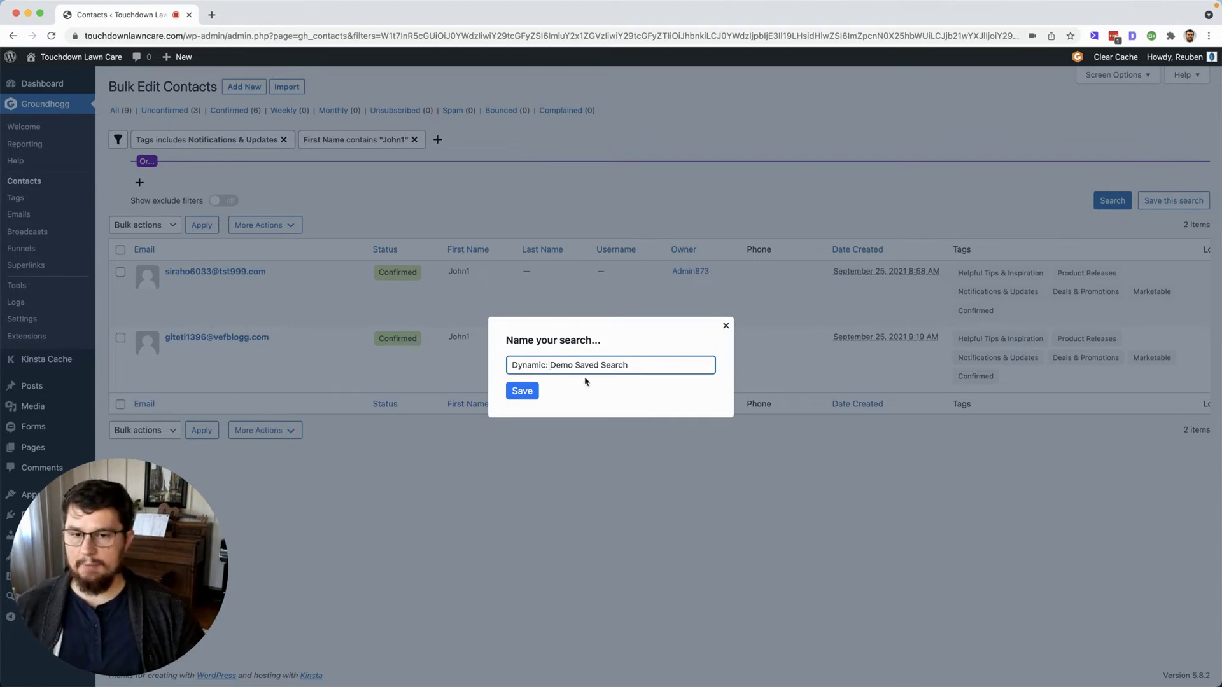
left_click(537, 390)
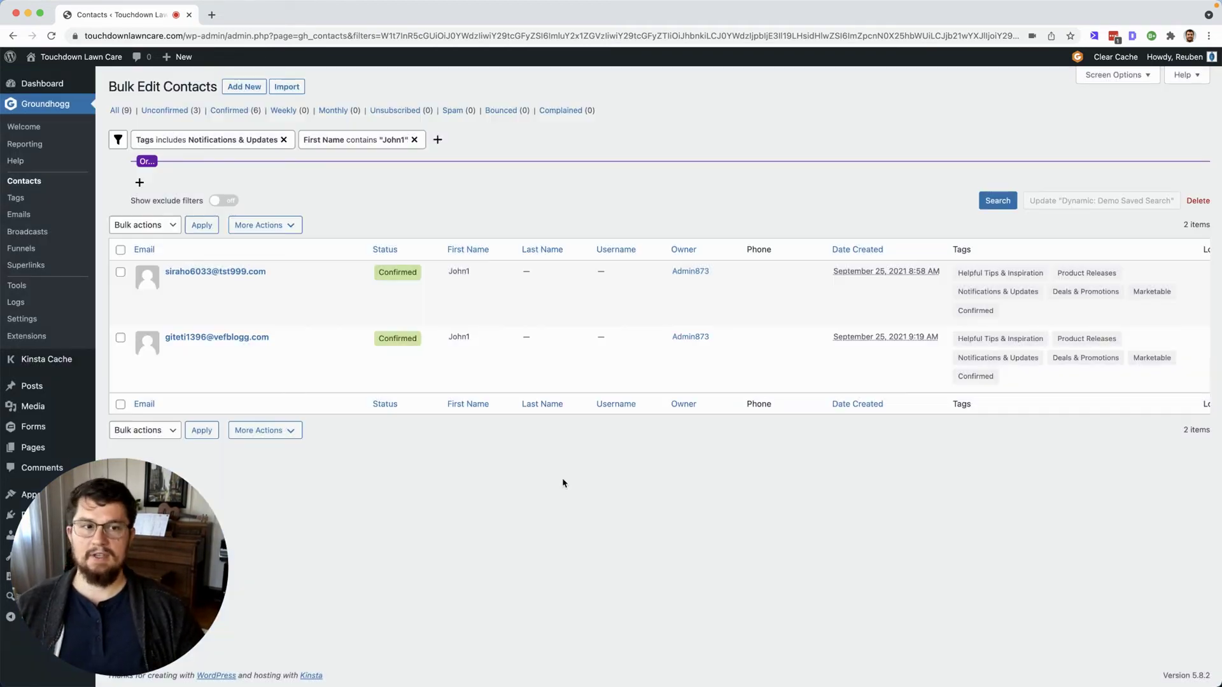
left_click(24, 182)
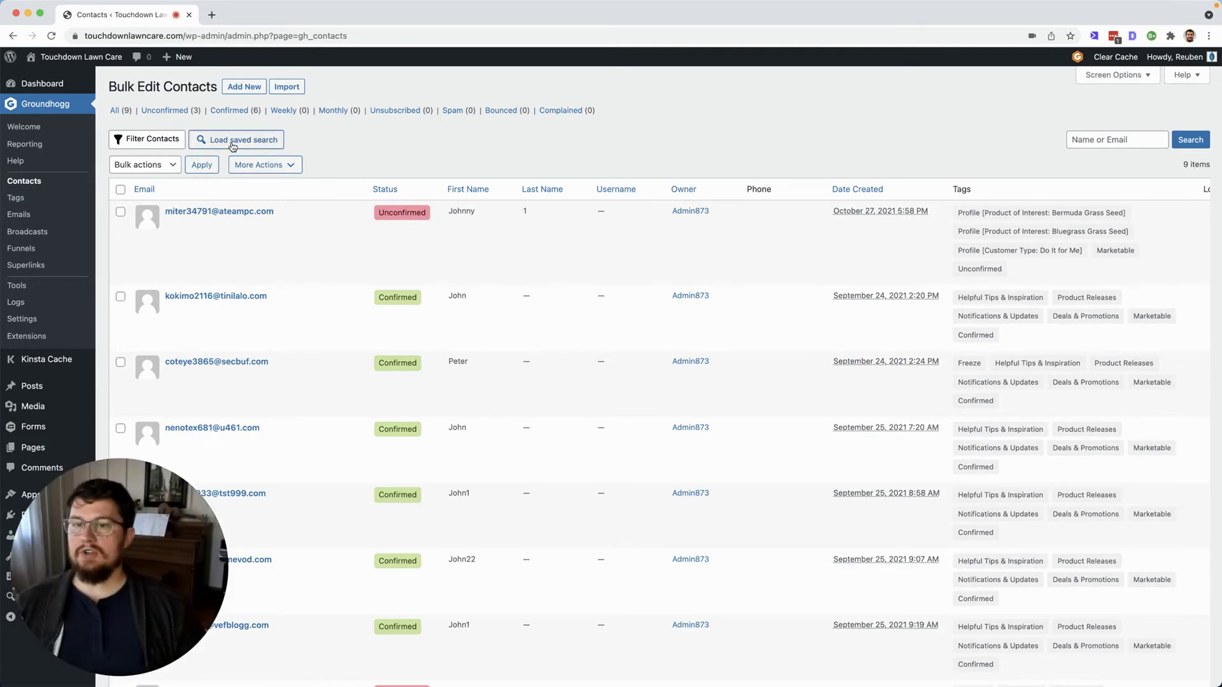
Step: Load the Dynamic: Demo Saved Search to check its 2 contacts, then go to Tags
left_click(252, 144)
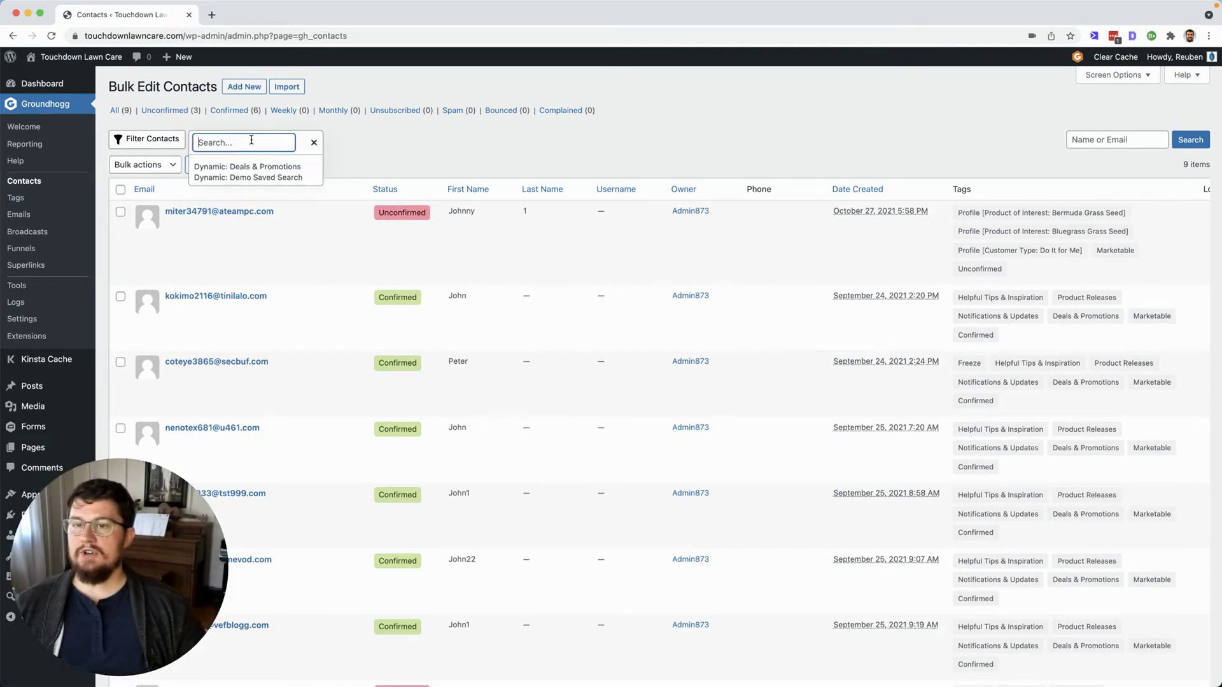
left_click(267, 179)
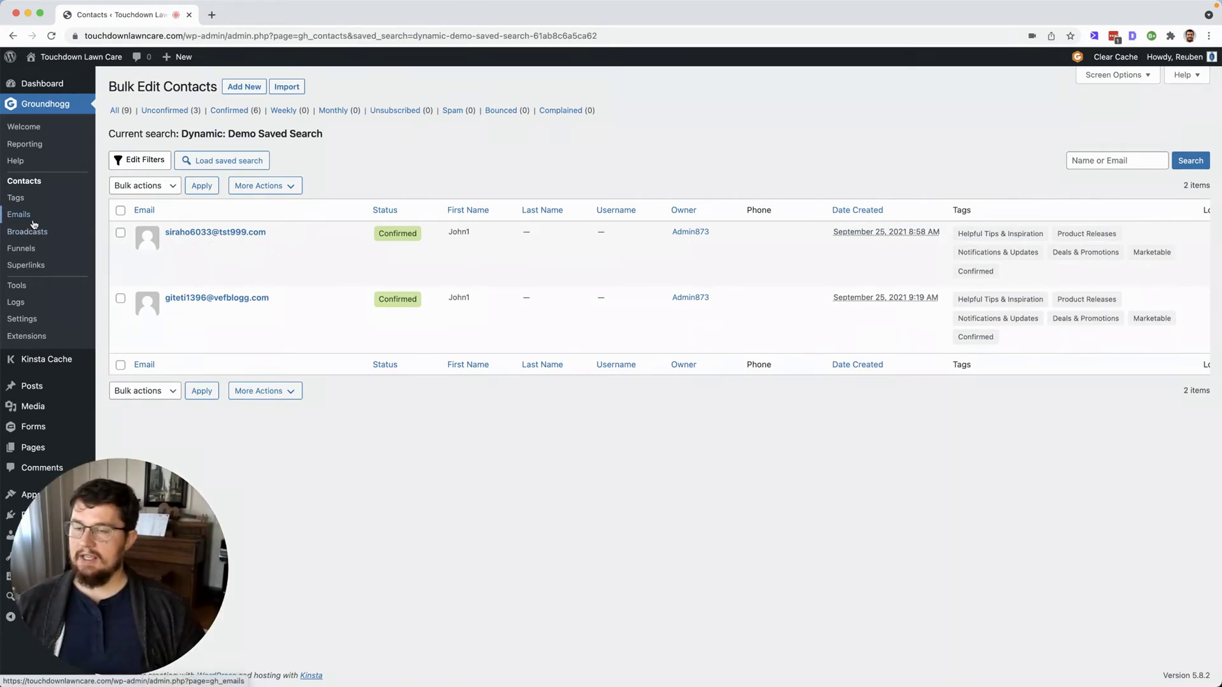
left_click(16, 197)
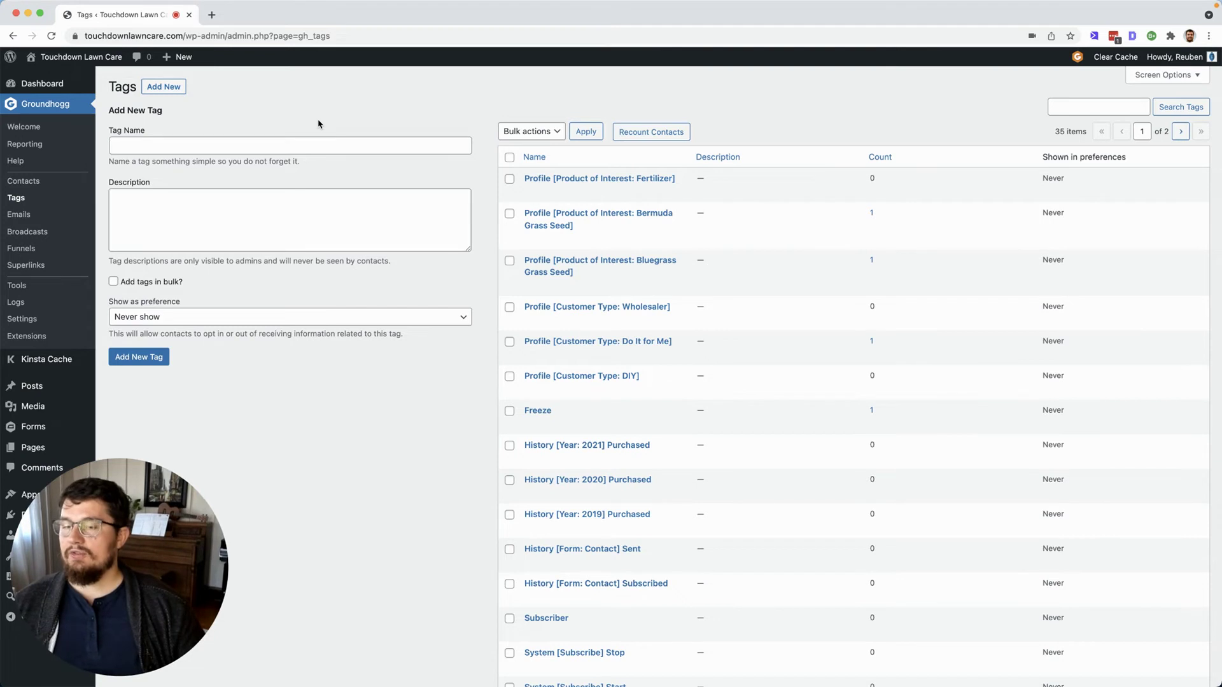
Step: Create a new email from the Subscribe - Confirmation Email template
left_click(19, 214)
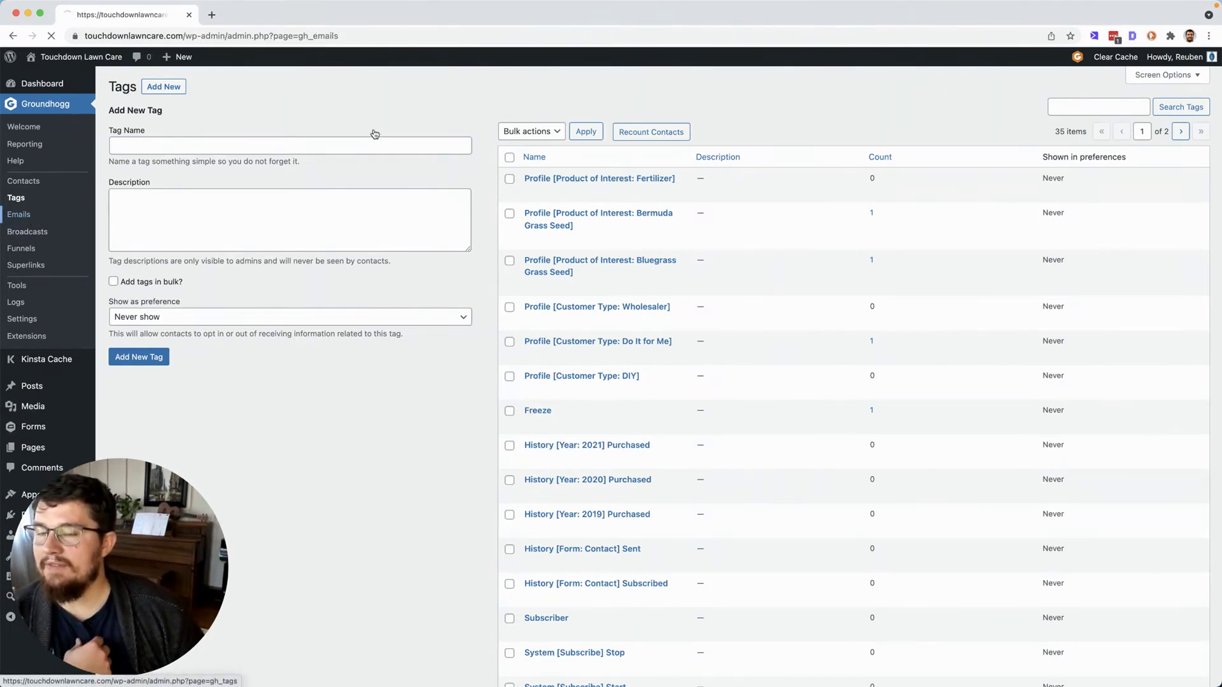
left_click(174, 87)
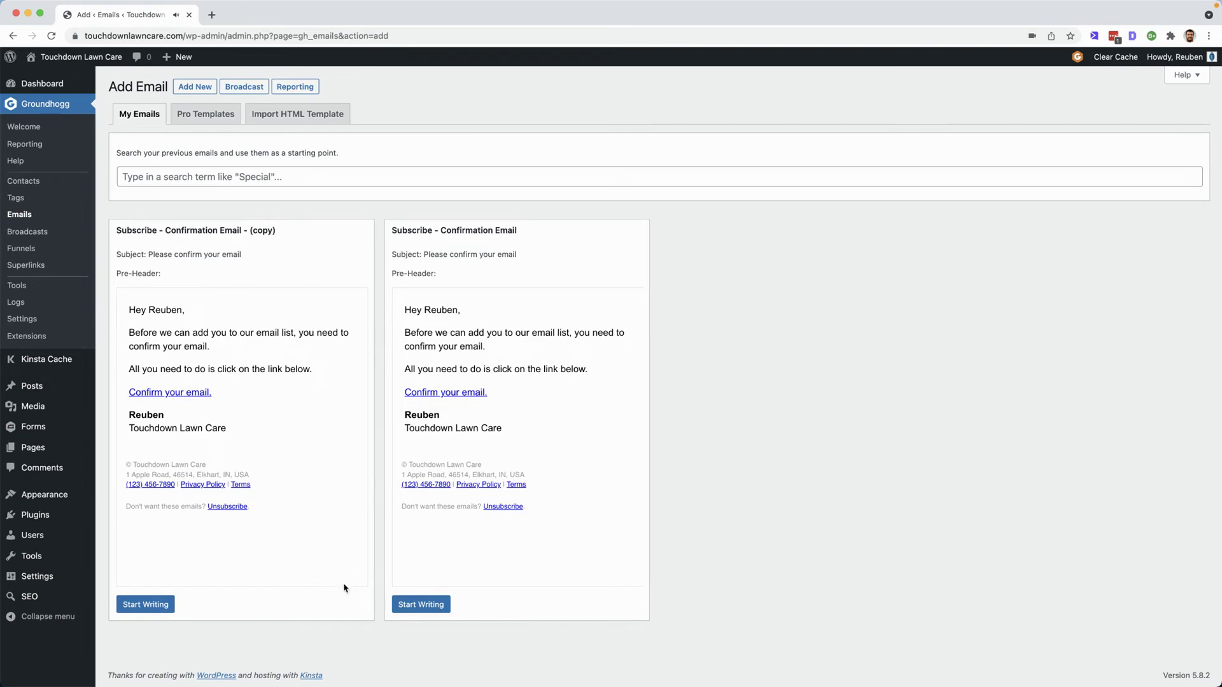
left_click(439, 605)
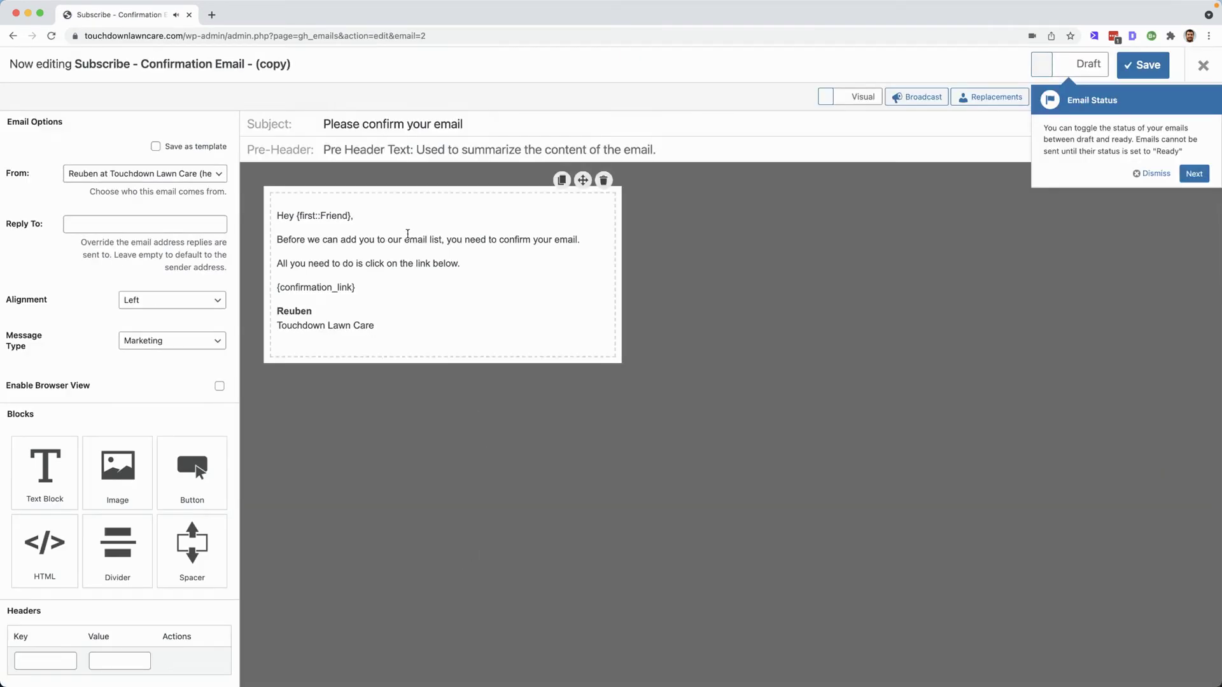
Step: Rename the email to 'New Email'
left_click(150, 66)
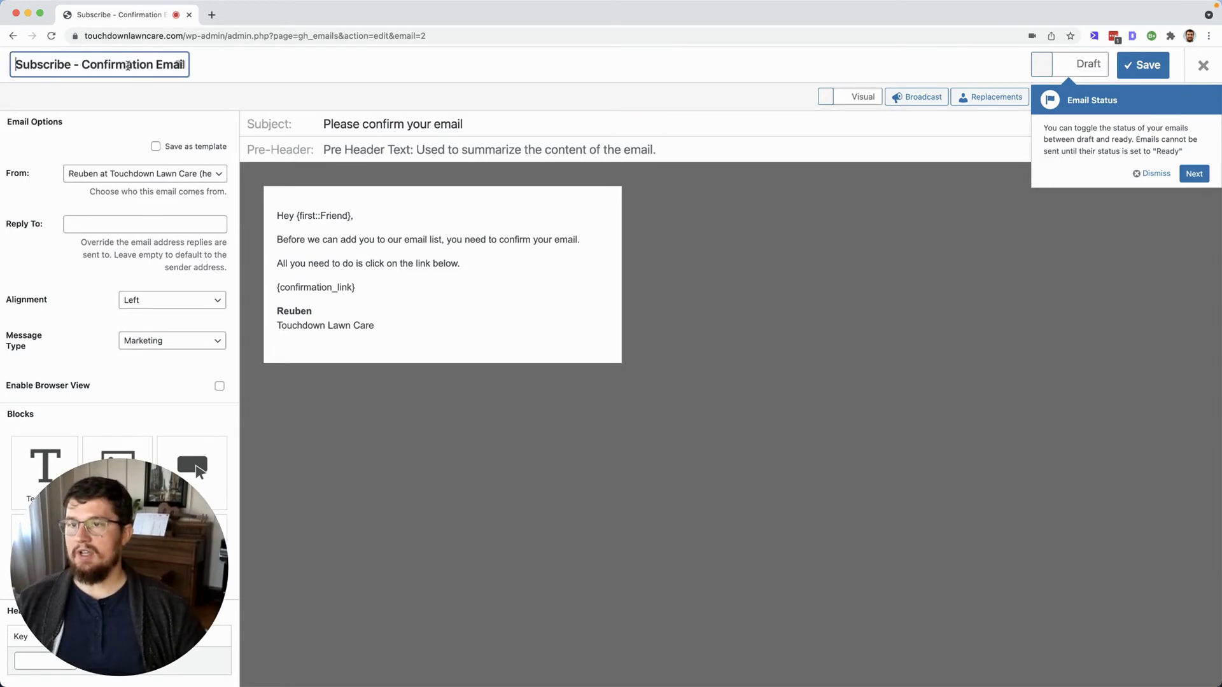
key("ctrl+a")
type("New Email")
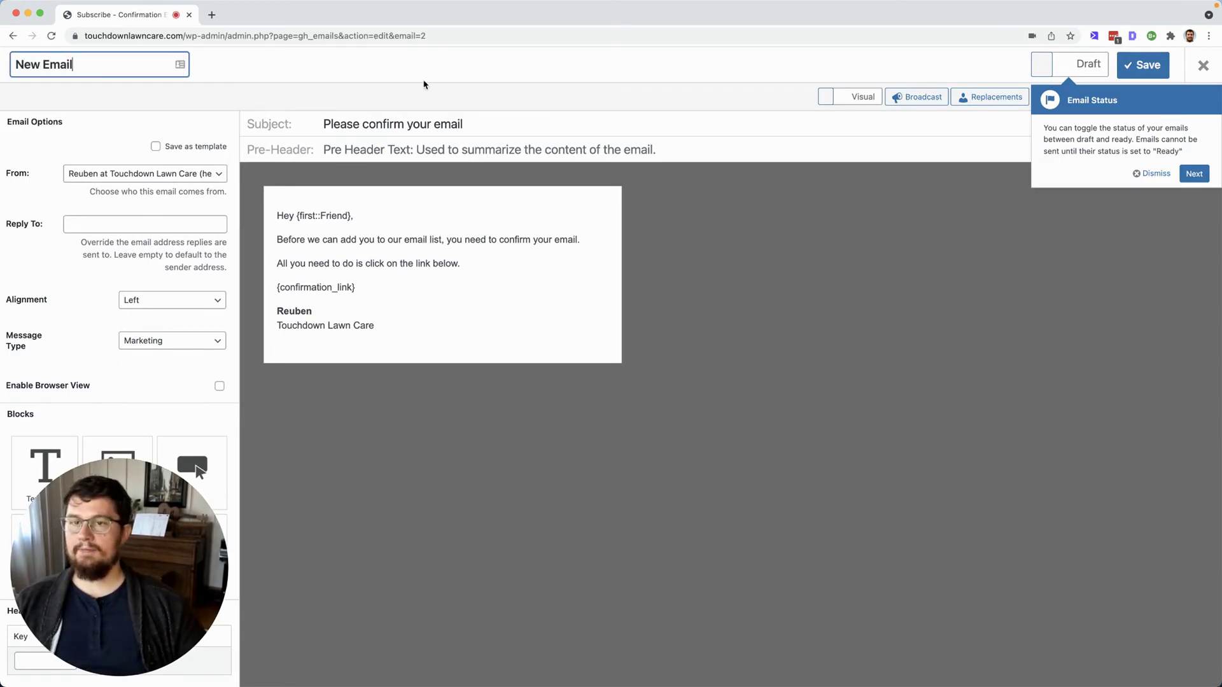
key("Return")
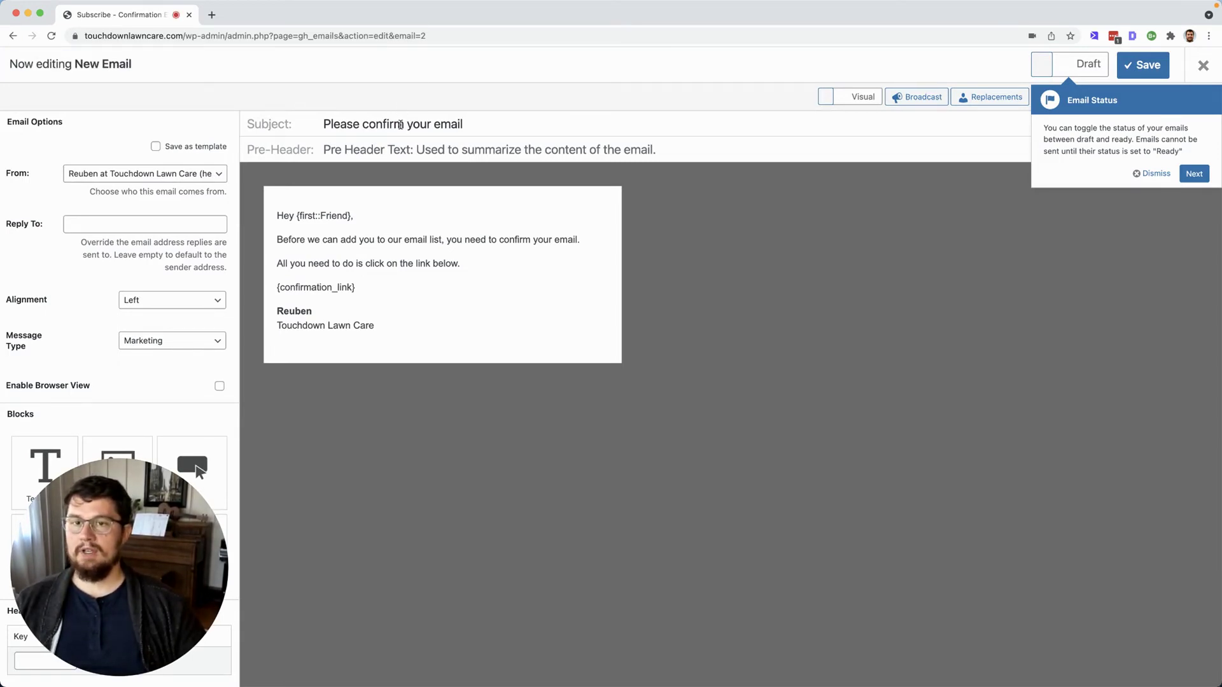
Step: Change the email subject to 'Here's my killer subject'
left_click(426, 124)
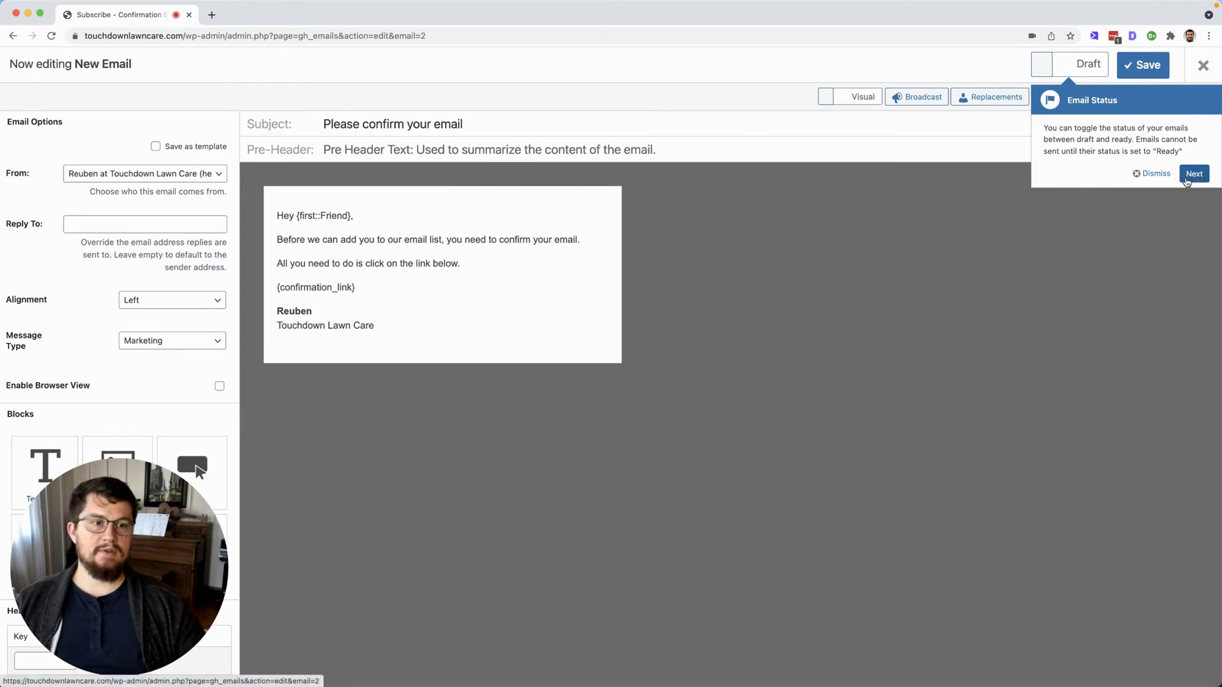
left_click(1151, 174)
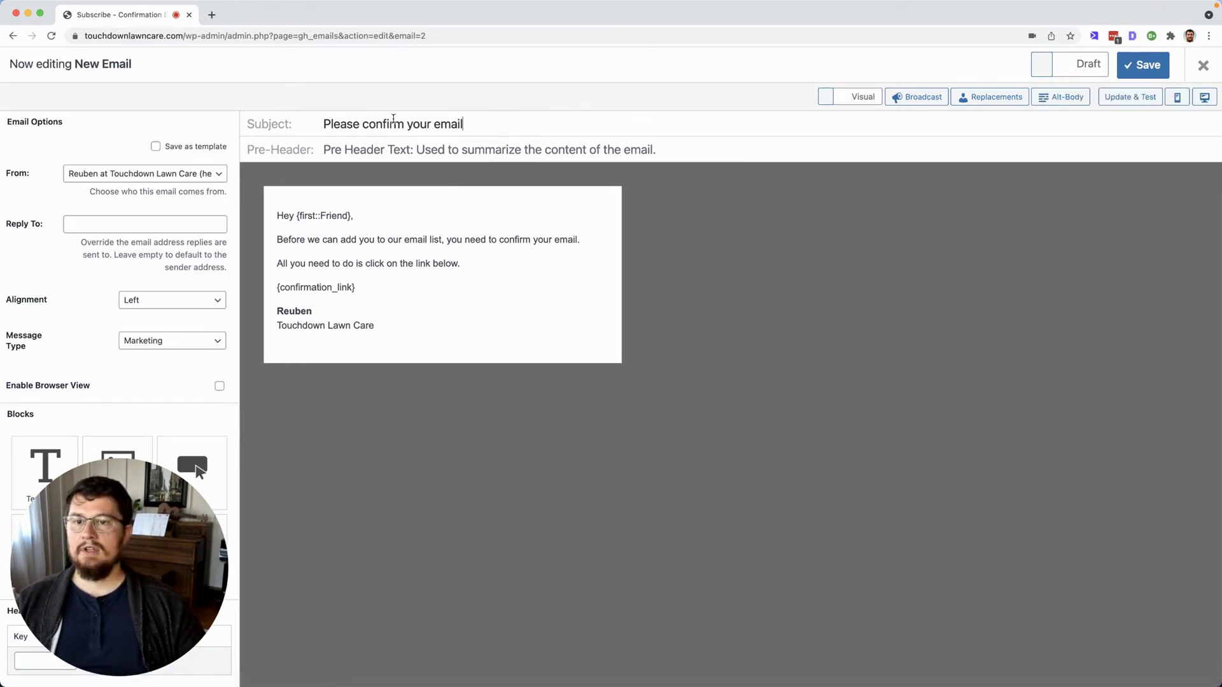
left_click_drag(521, 128, 270, 125)
type("He")
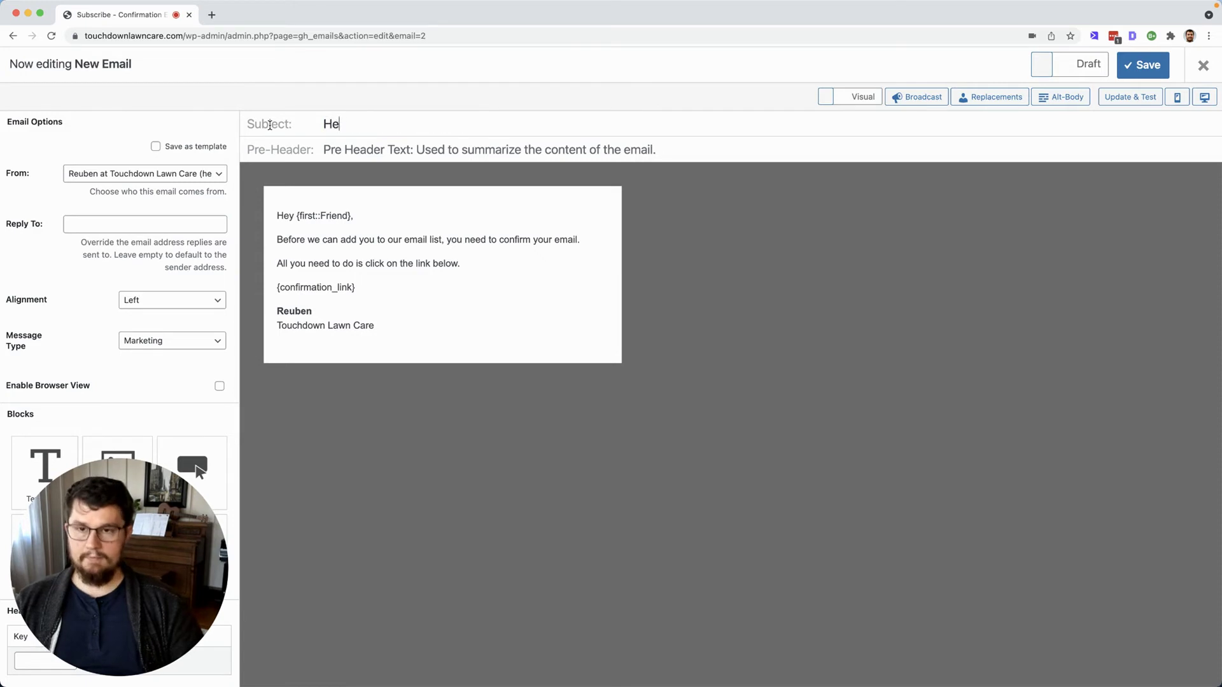
type("re's my killer su")
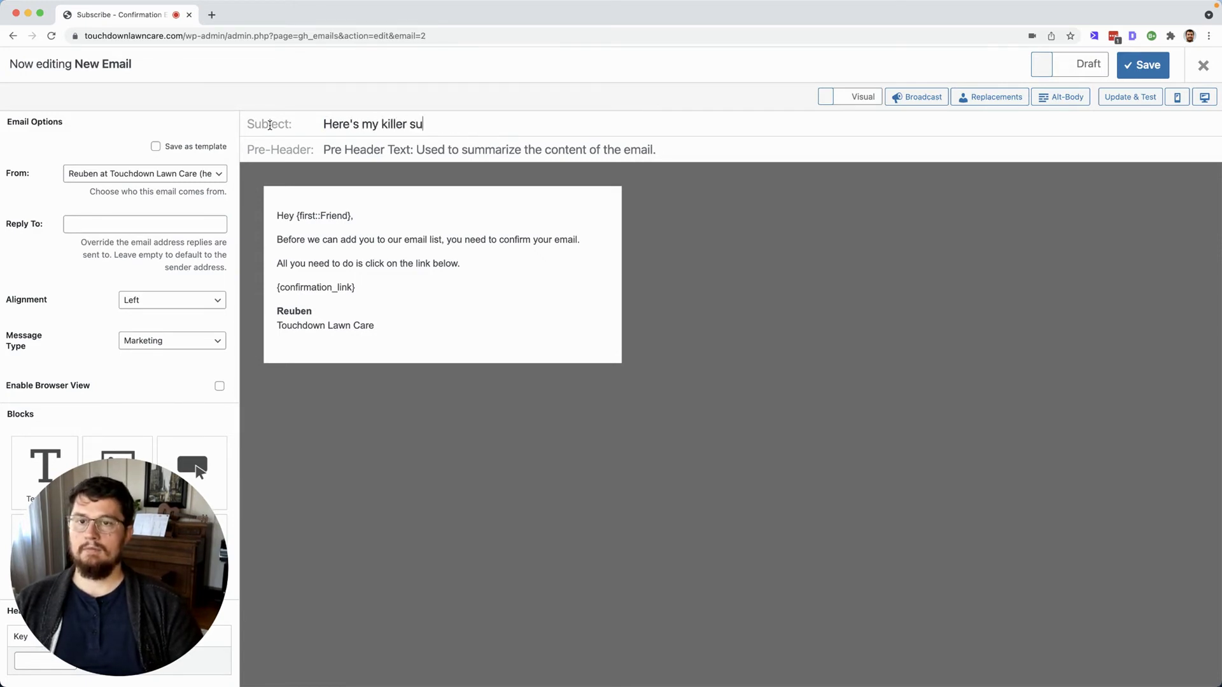
type("bject")
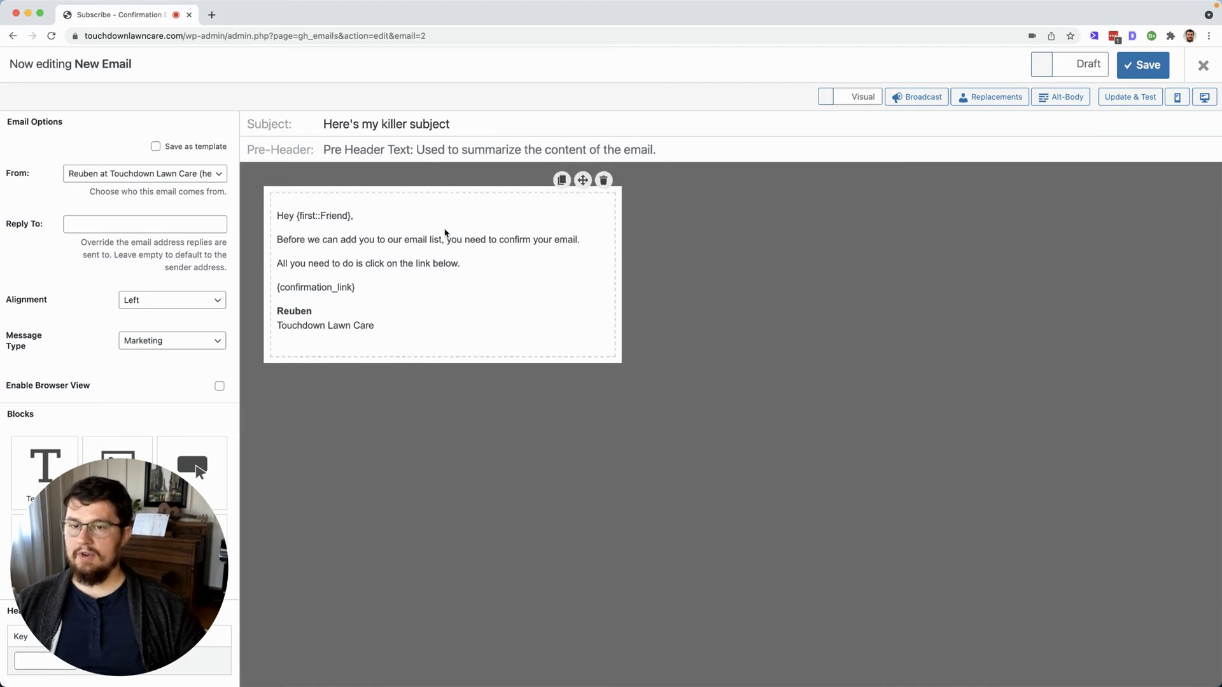
left_click(438, 251)
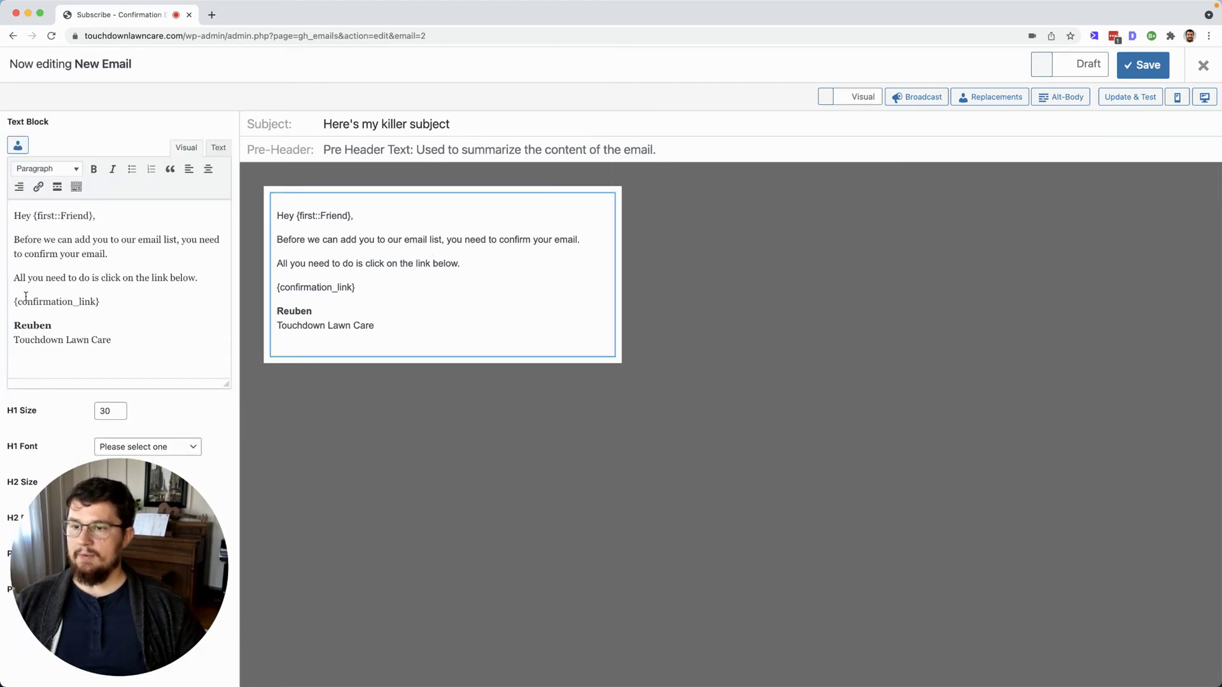
left_click_drag(107, 307, 3, 301)
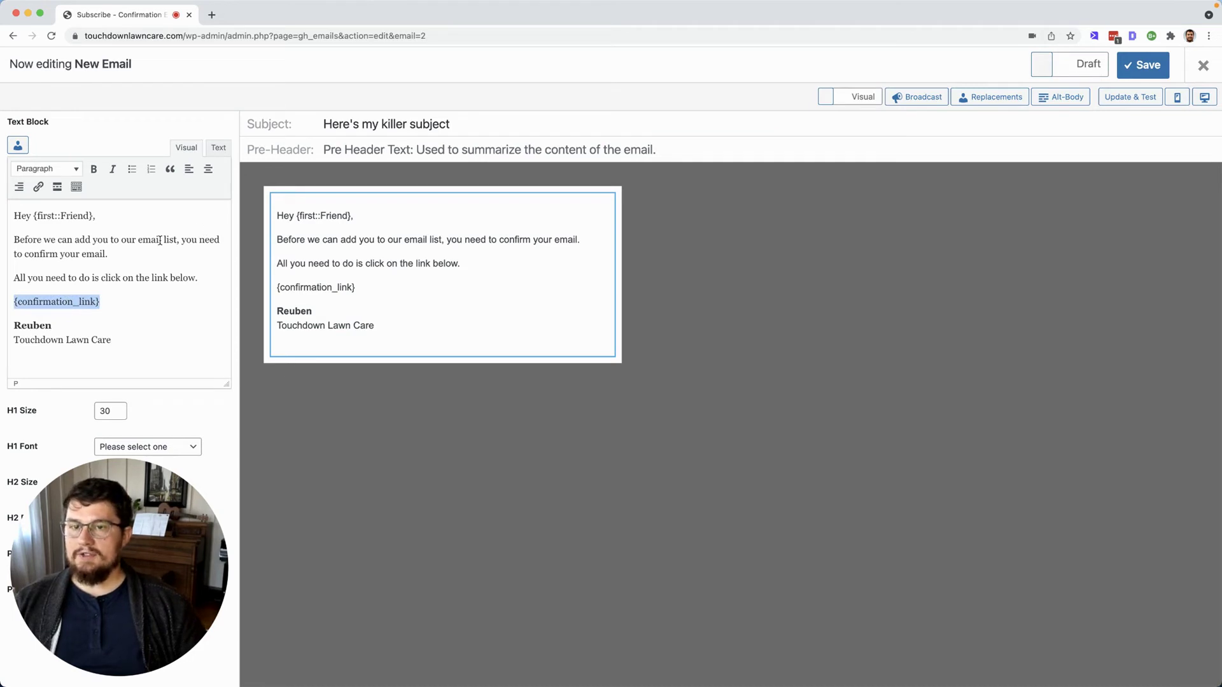
left_click(701, 270)
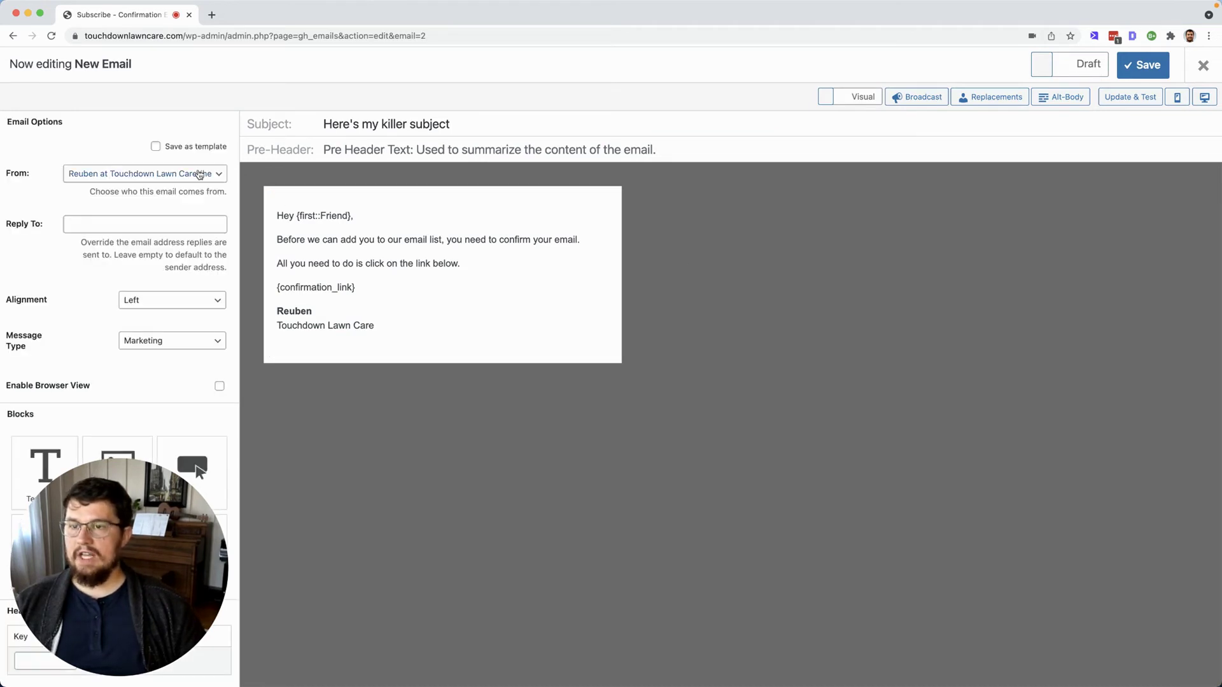
left_click(143, 176)
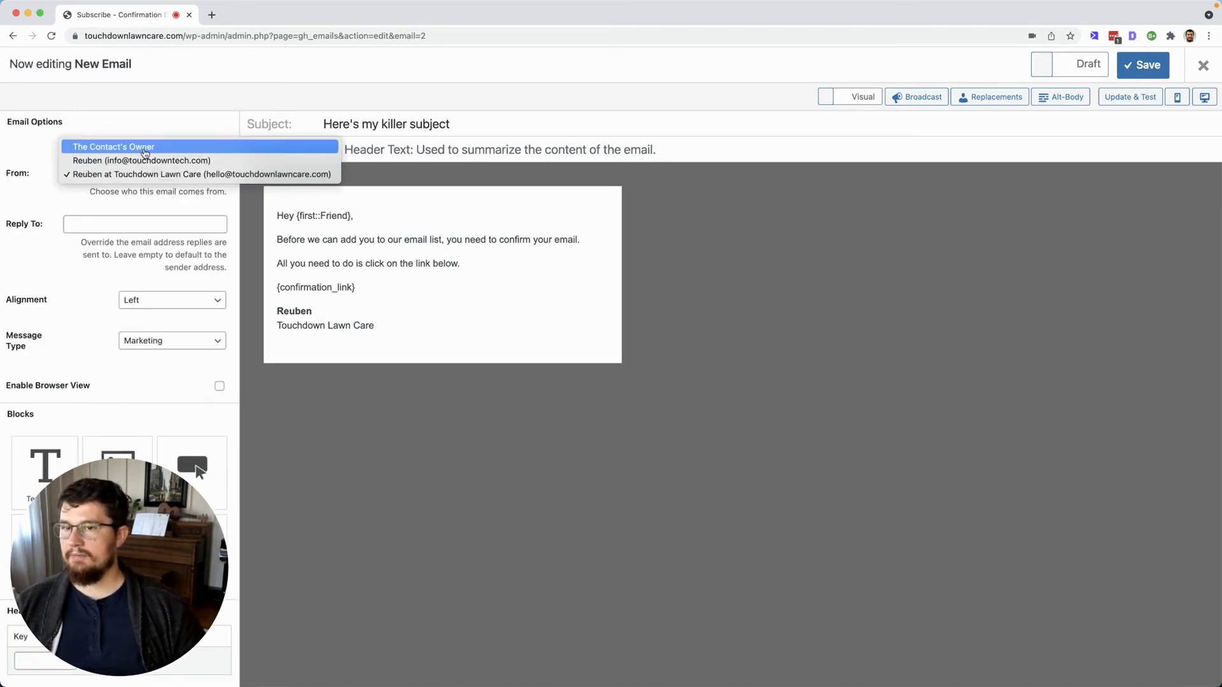
left_click(673, 454)
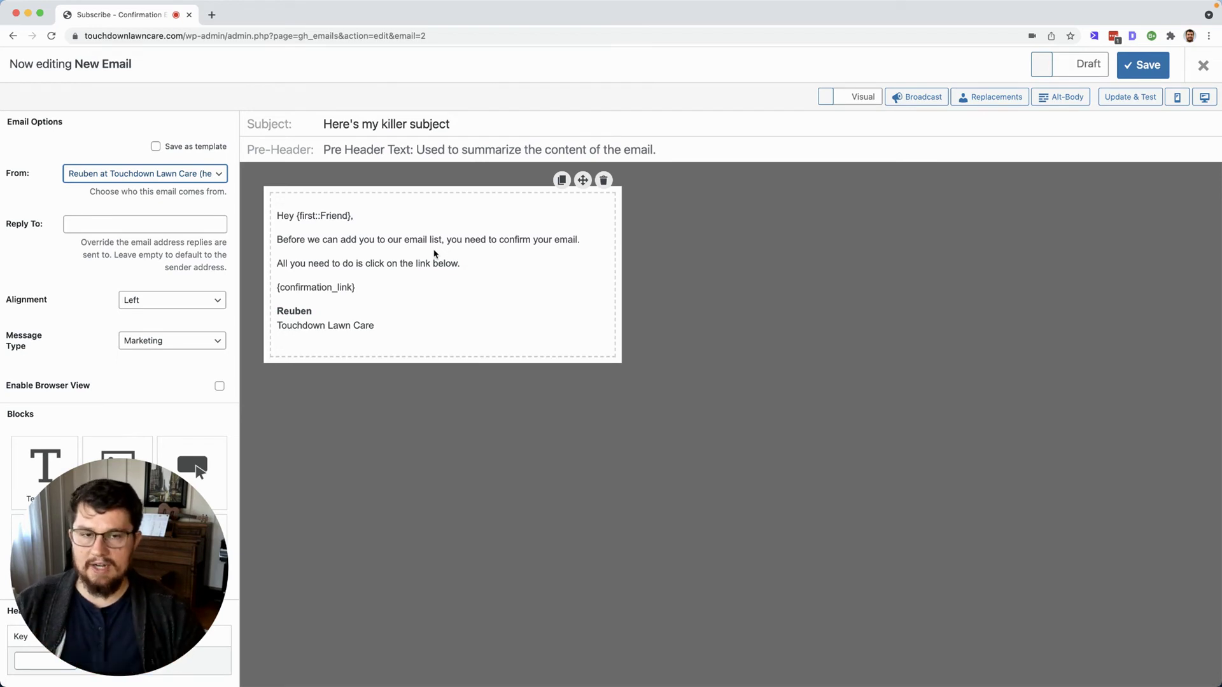
Step: Set the email alignment to Center, save it, and mark its status Ready
left_click(145, 299)
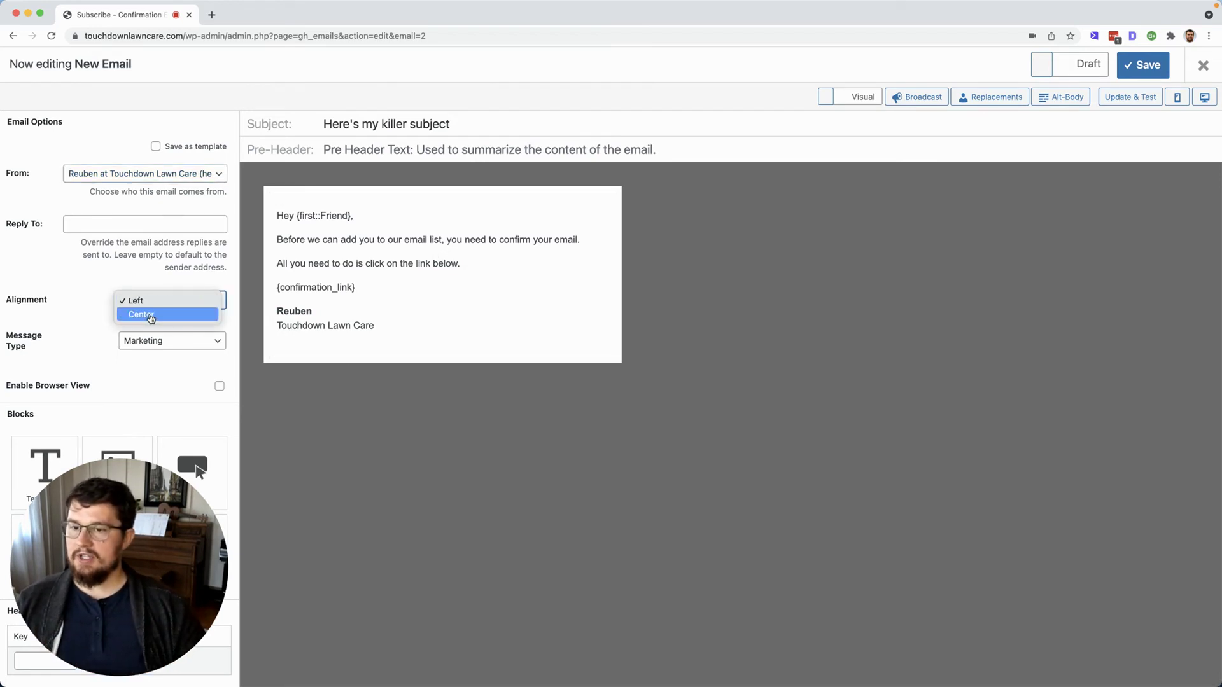
left_click(167, 314)
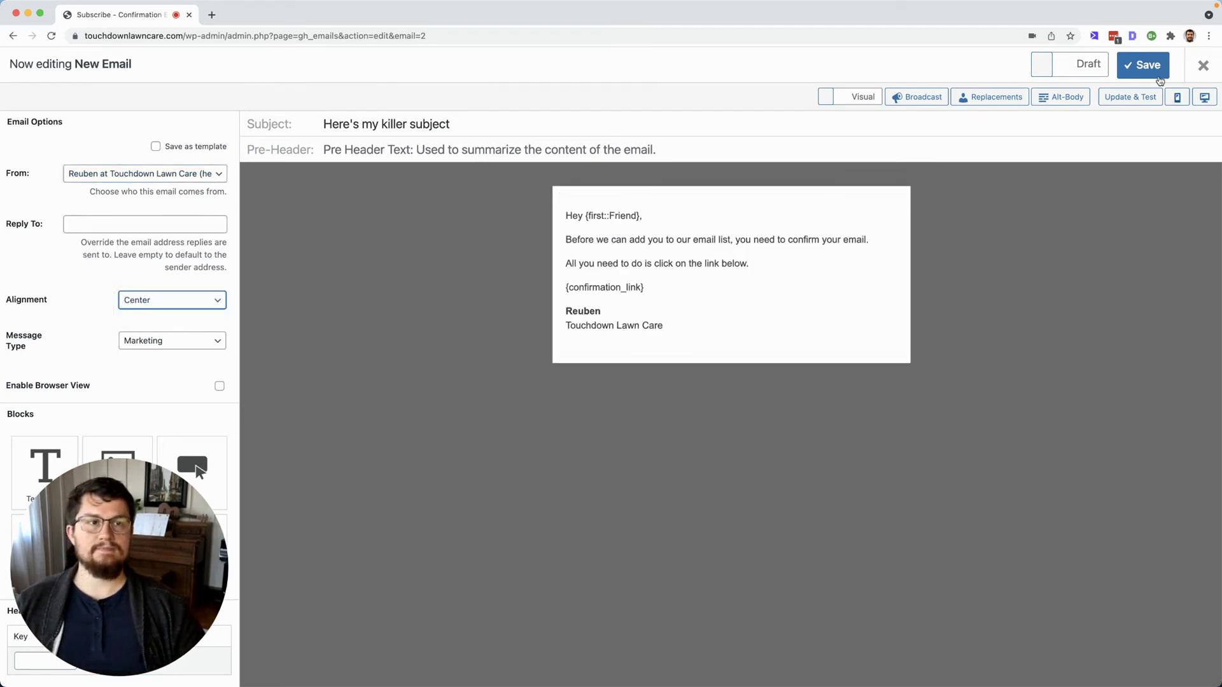
left_click(1143, 64)
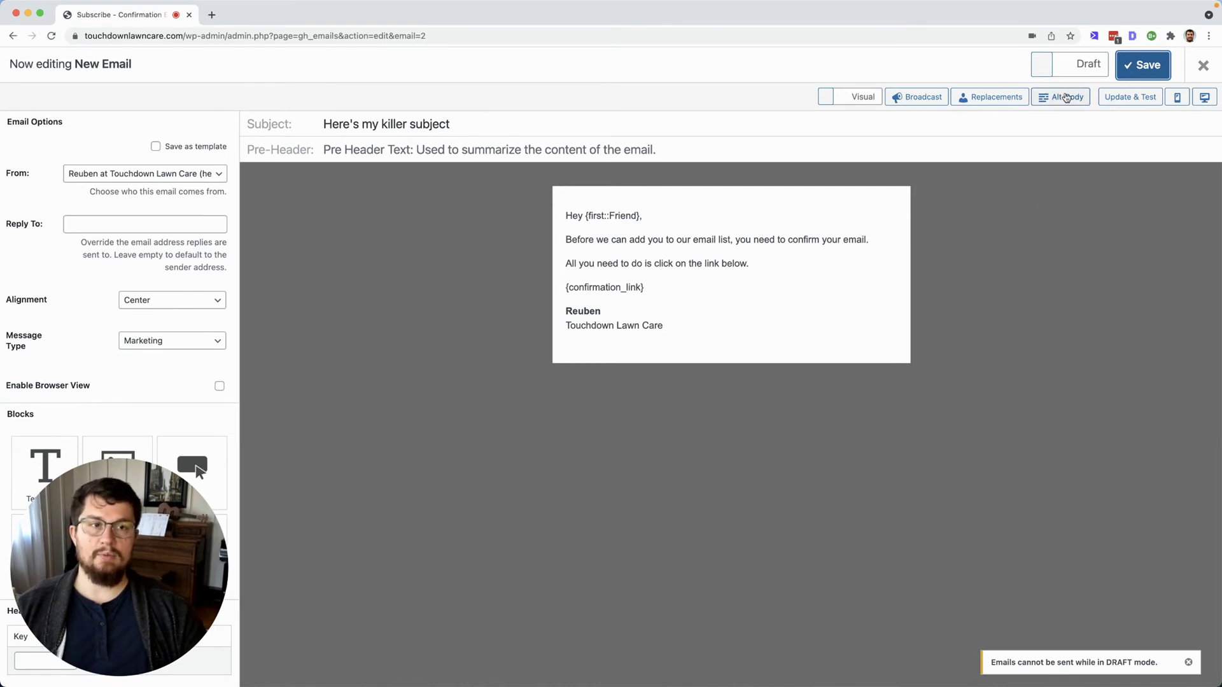
left_click(1074, 70)
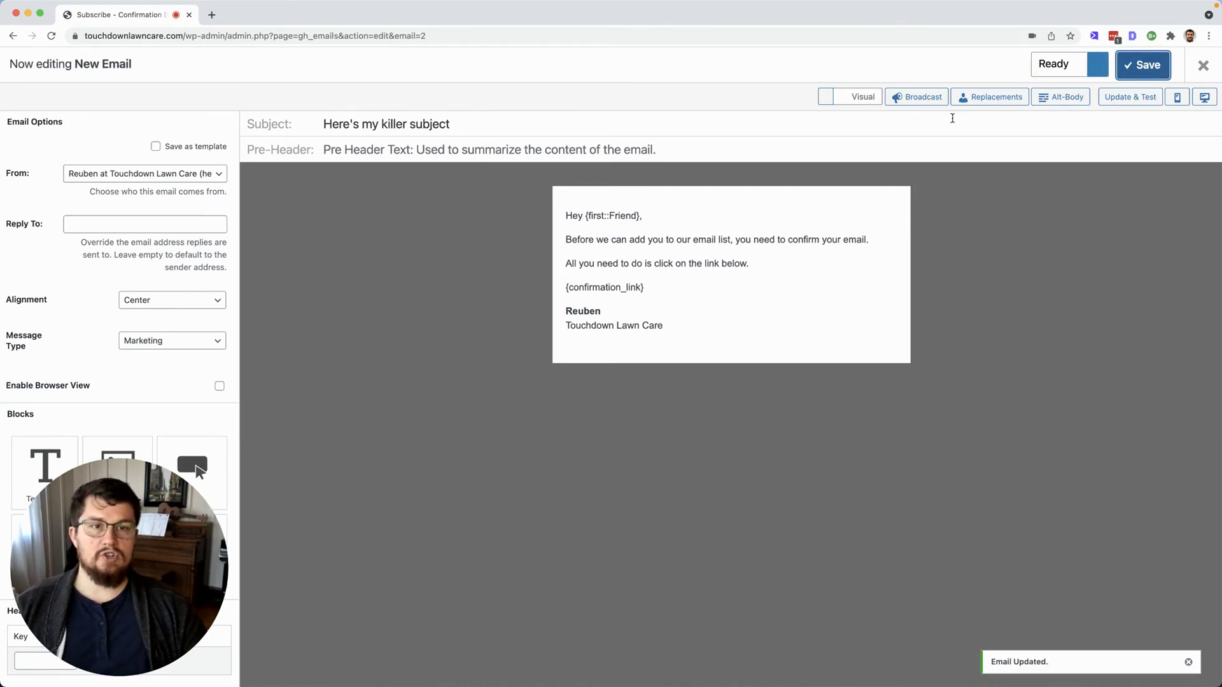
left_click(920, 98)
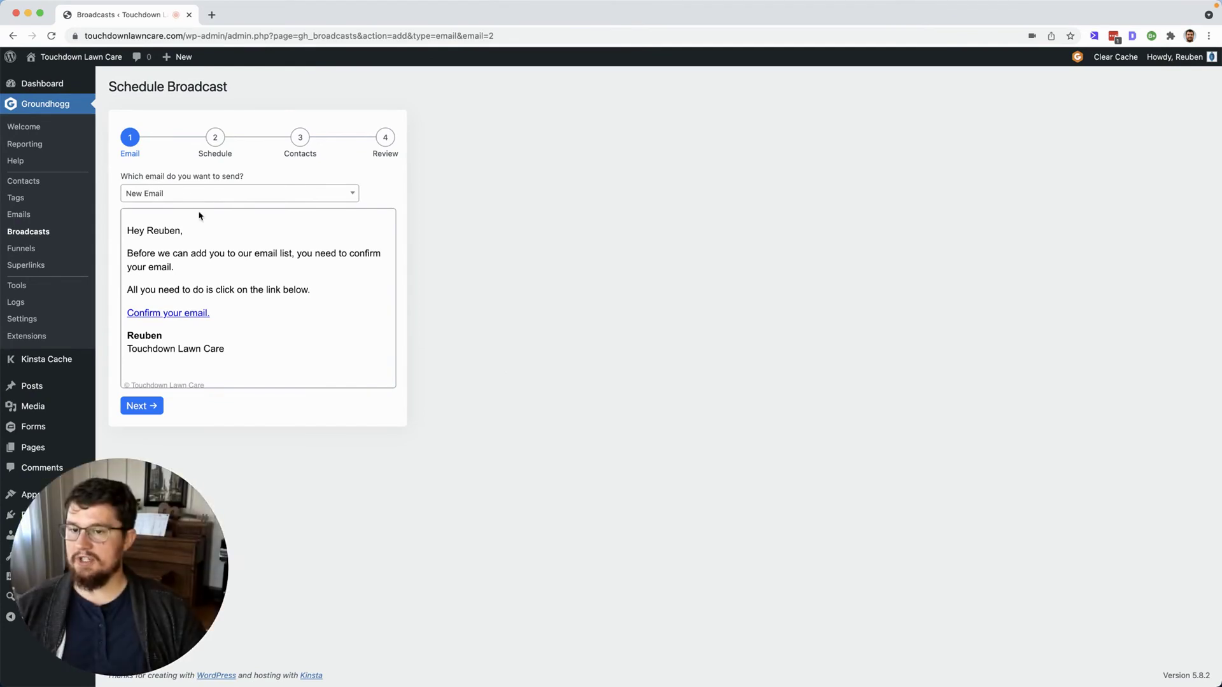
Step: Set up a broadcast of New Email sent now to the Dynamic: Demo Saved Search contacts
left_click(145, 409)
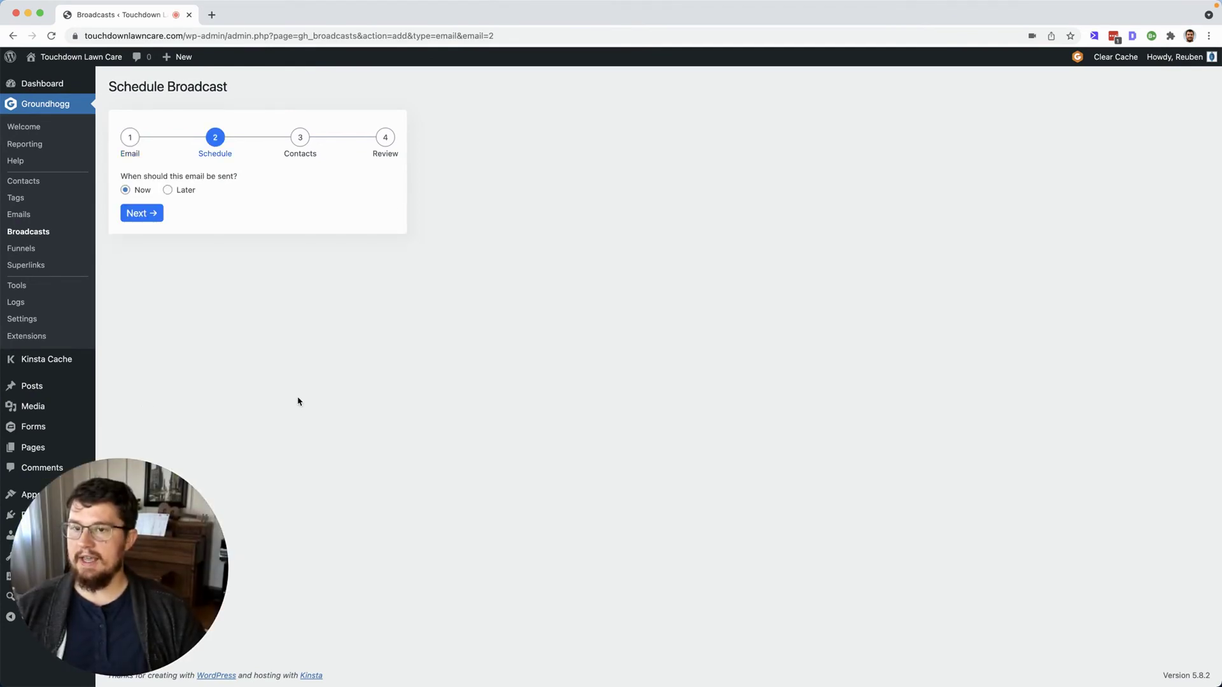
left_click(167, 191)
left_click(142, 190)
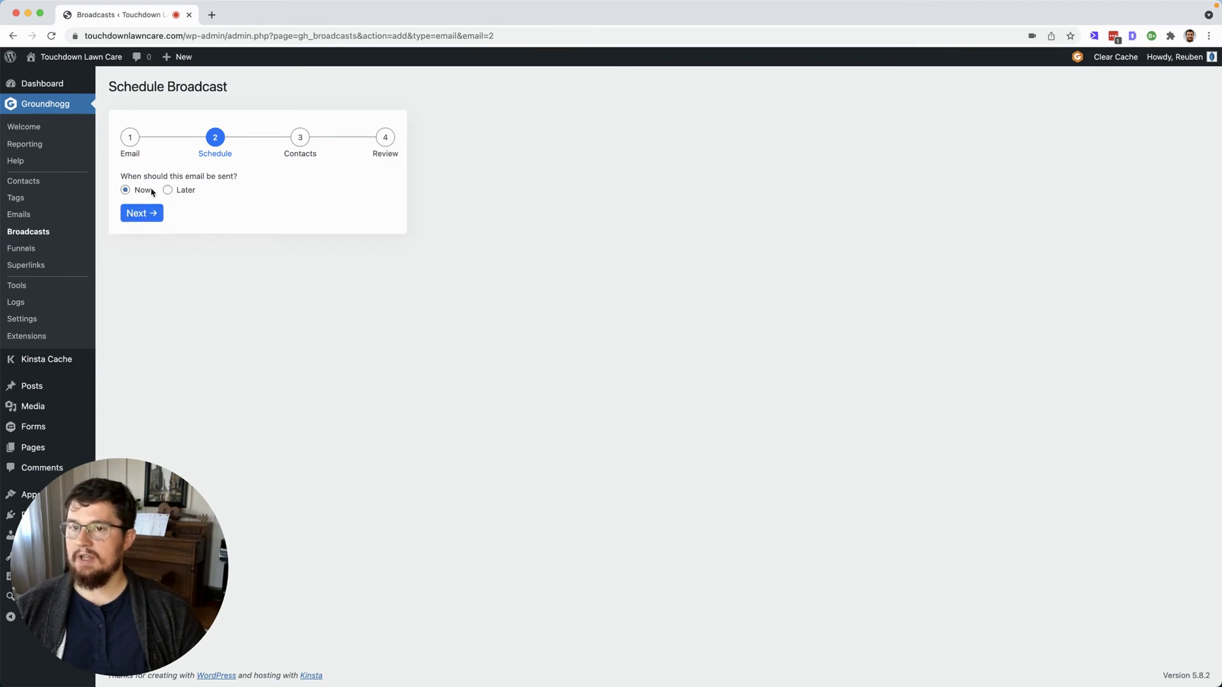
left_click(300, 139)
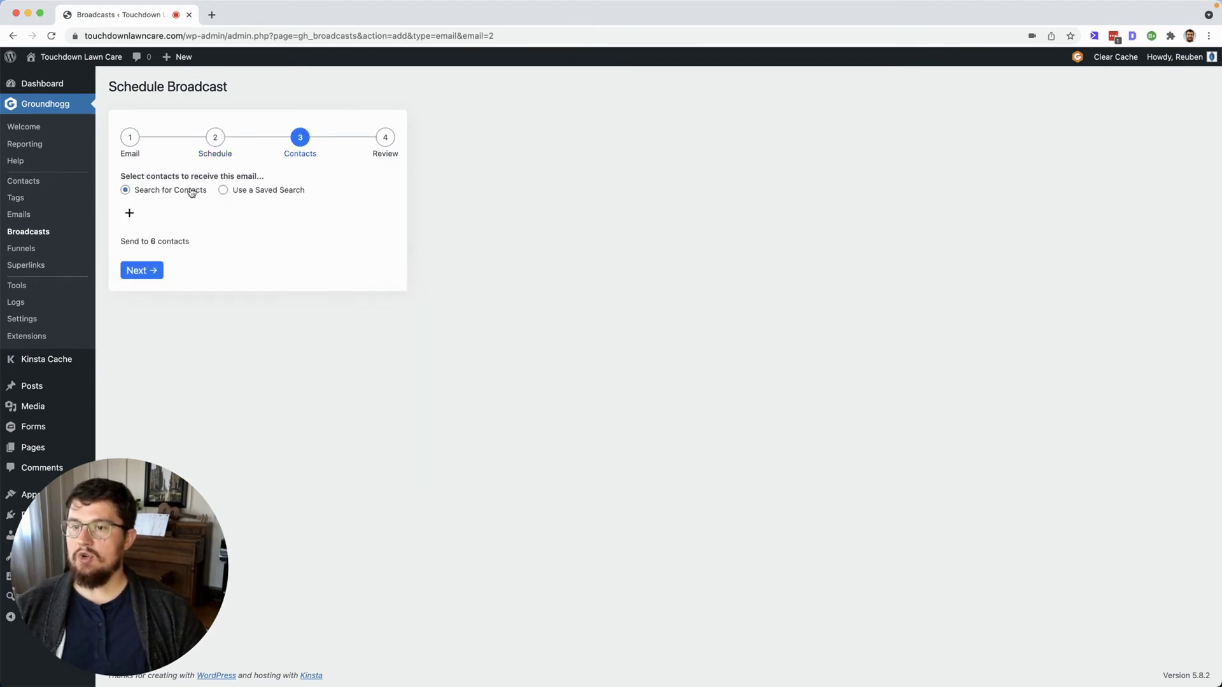
left_click(259, 190)
left_click(227, 217)
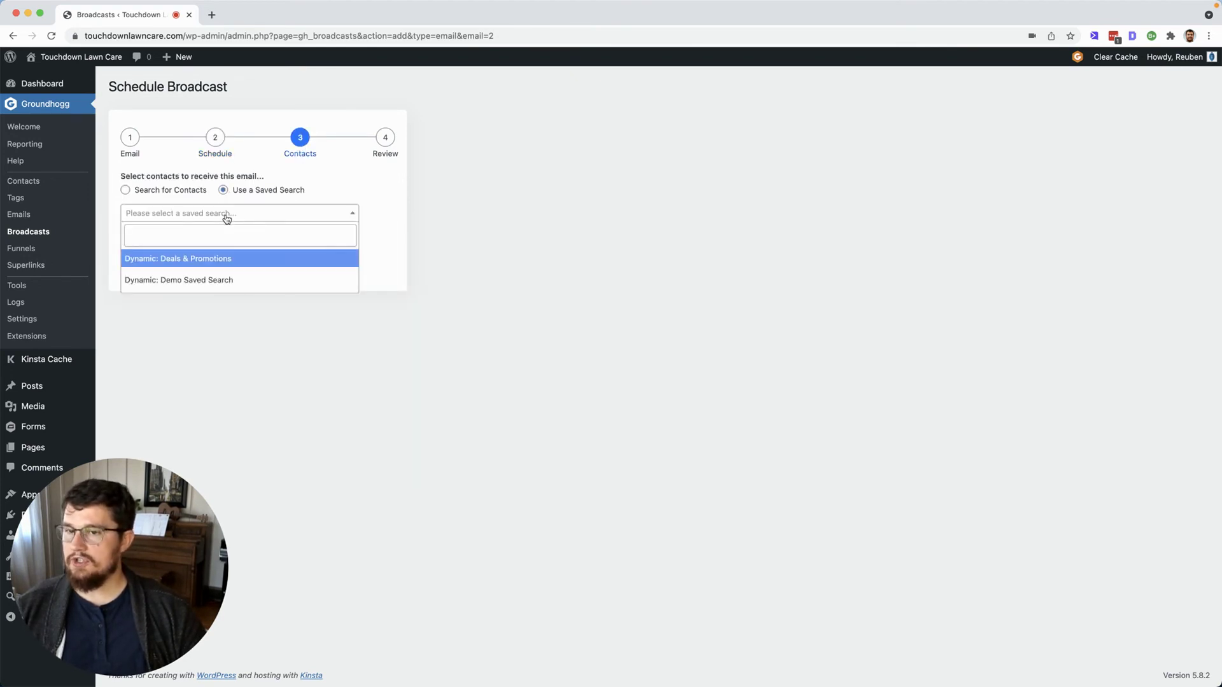
left_click(206, 282)
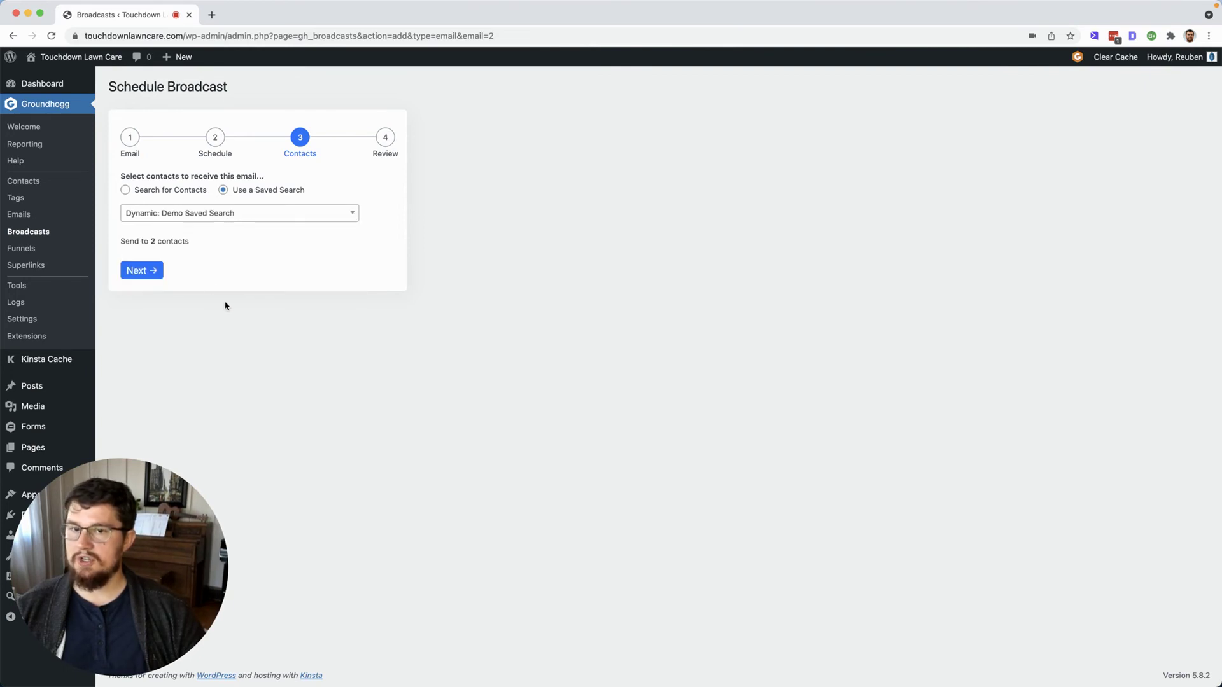
left_click(152, 271)
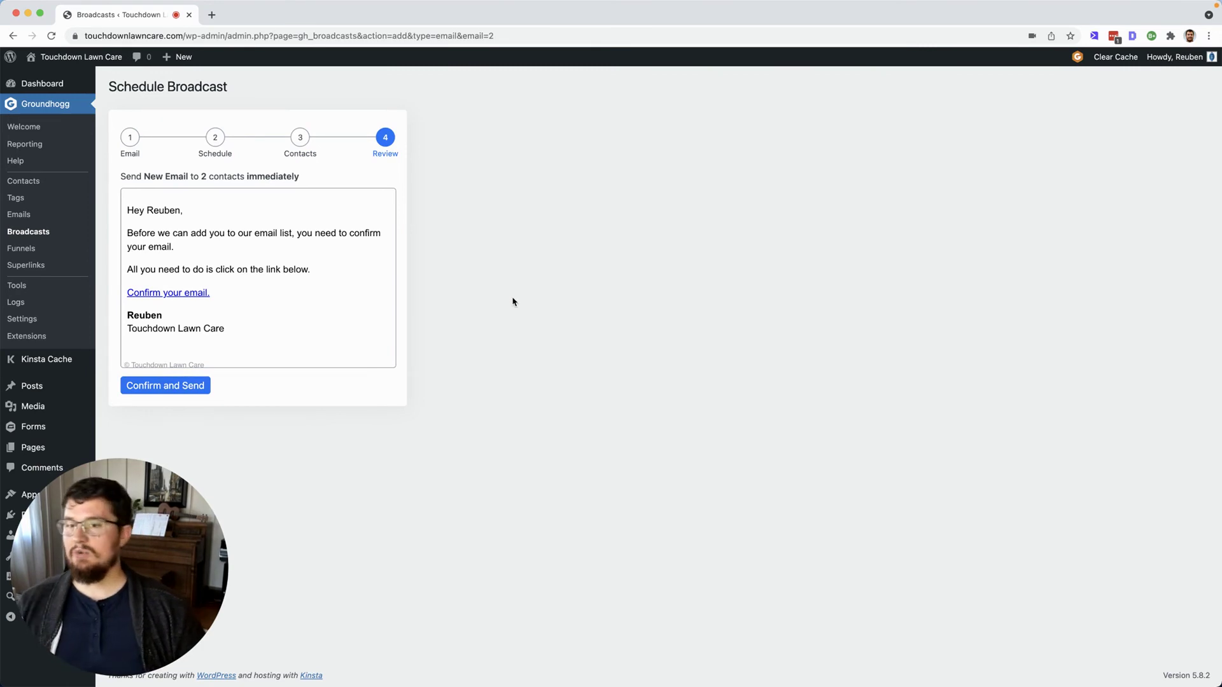
left_click(41, 232)
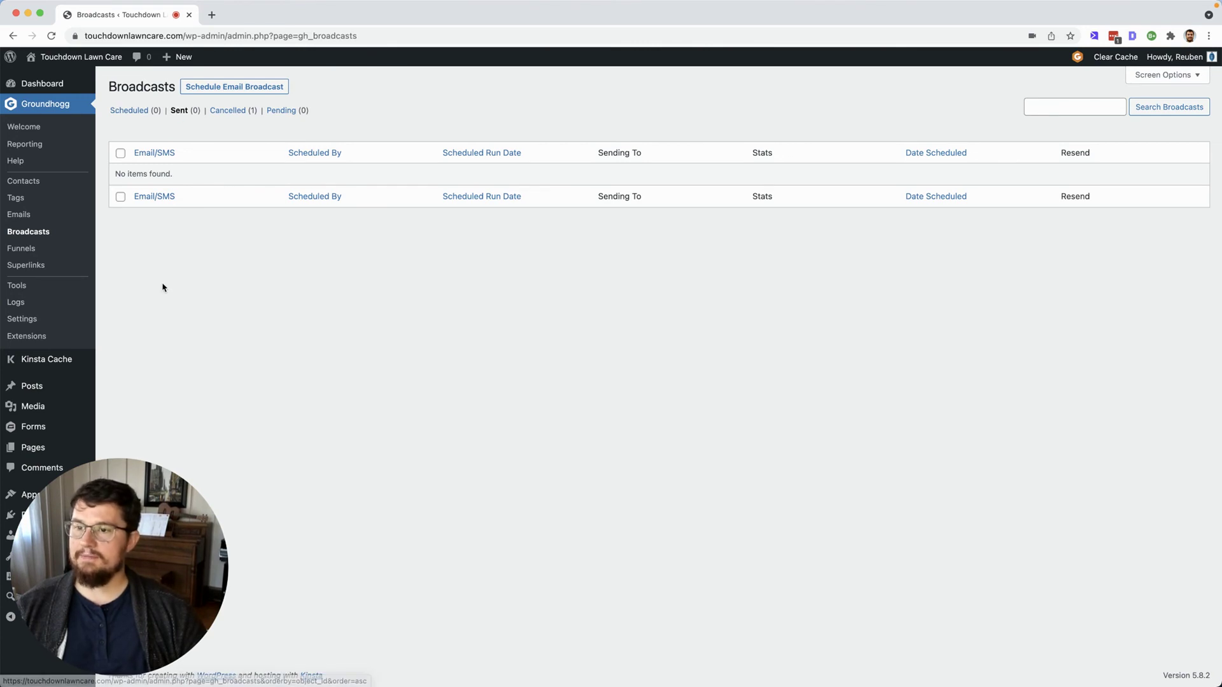
left_click(26, 248)
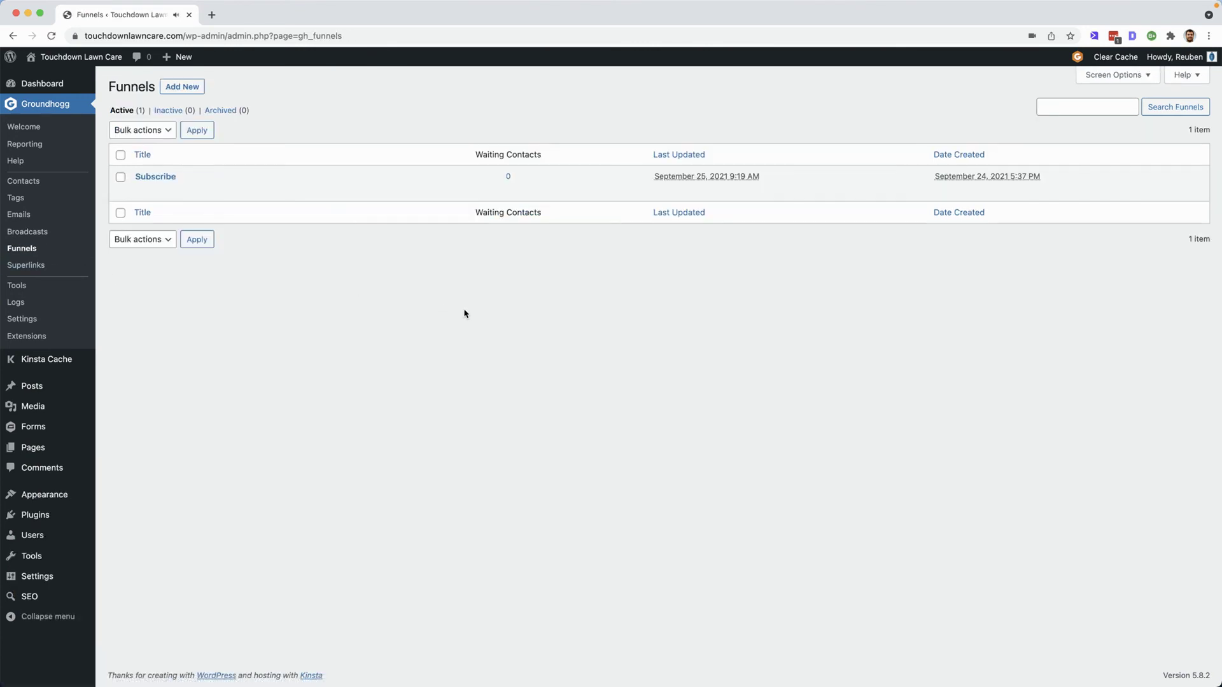